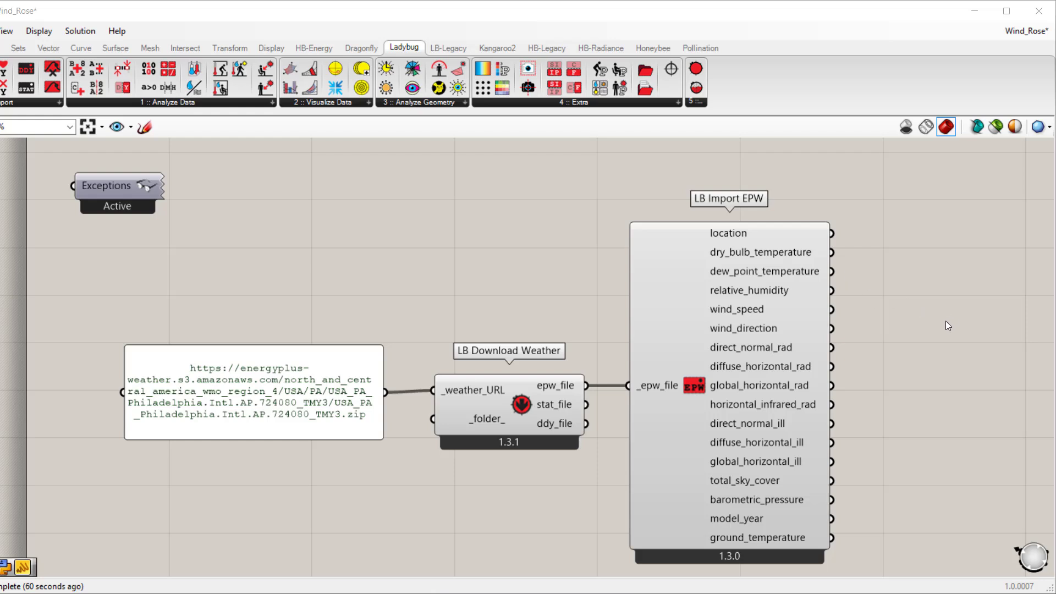
Add an LB Wind Rose component to the canvas beside the LB Import EPW component
click(322, 106)
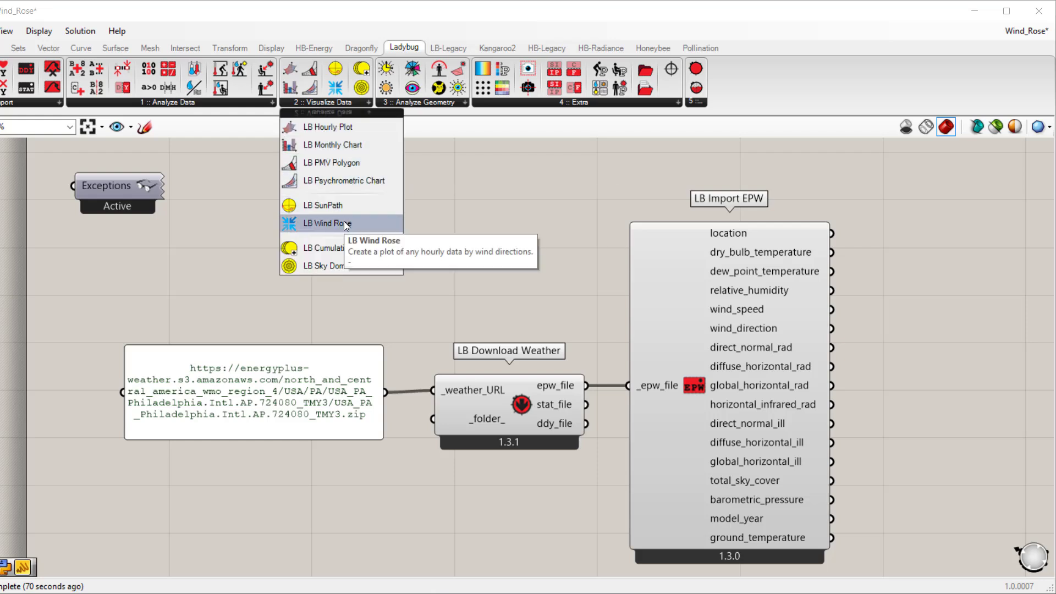
right_drag(952, 259, 639, 248)
right_drag(848, 245, 738, 225)
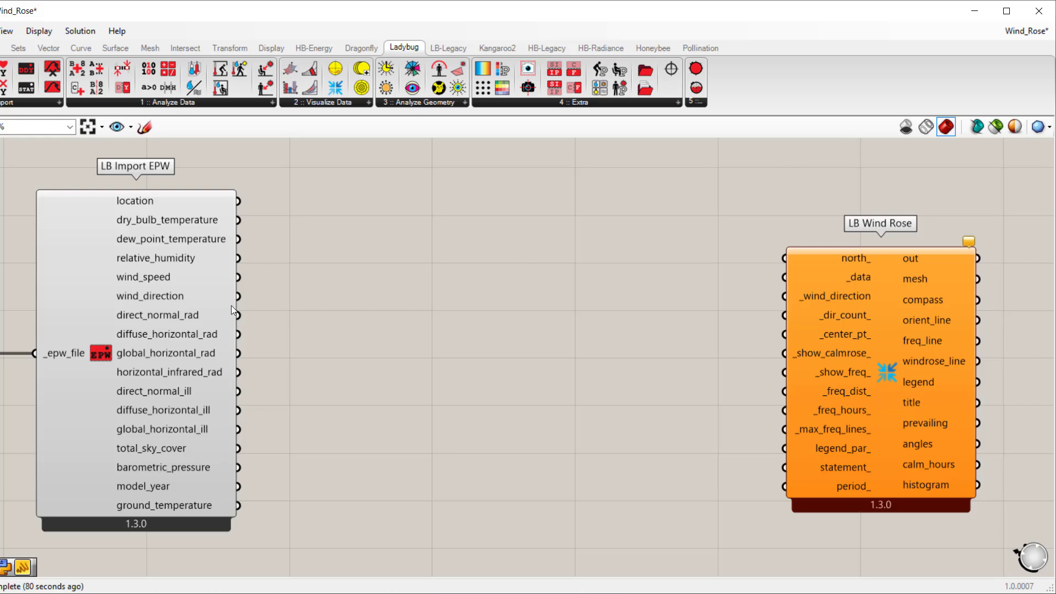
Connect the EPW wind_speed output to the wind rose's _data input and wind_direction to its _wind_direction input
drag(238, 277, 784, 277)
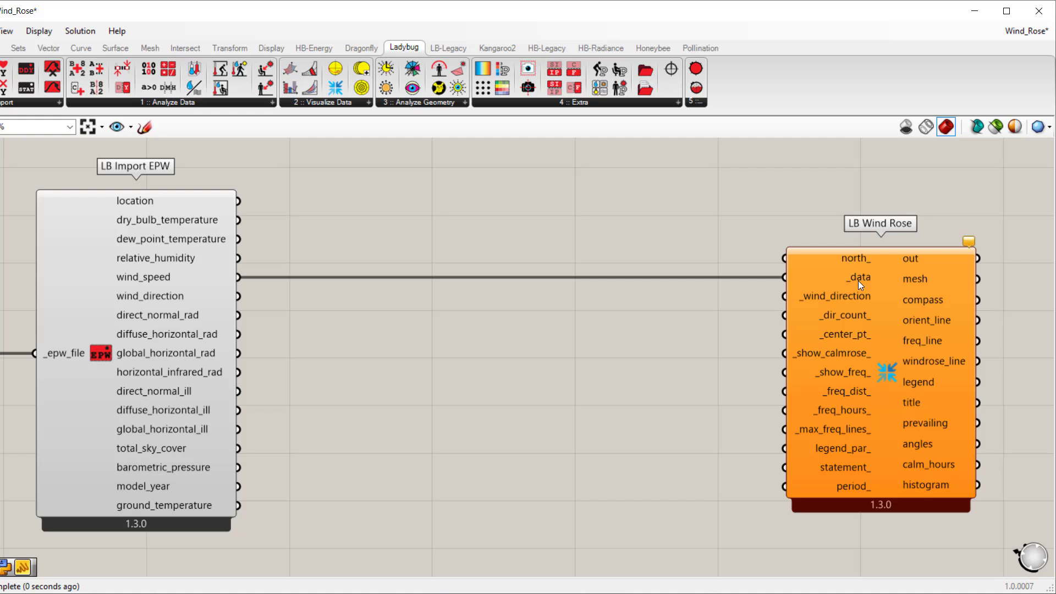
drag(238, 300, 786, 296)
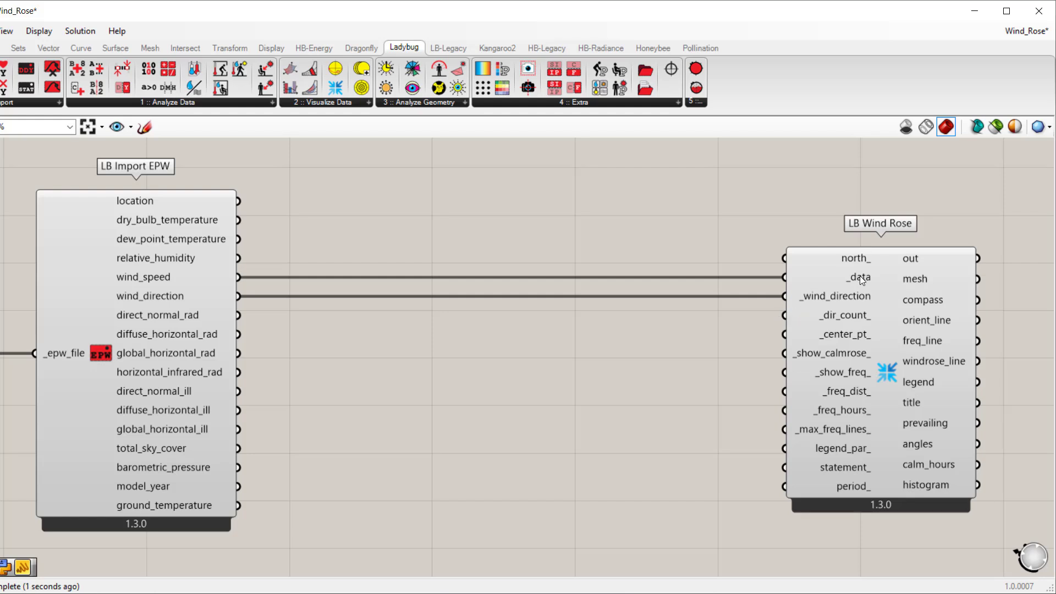
mouse_move(863, 276)
Switch to Rhino to view the wind rose, arrange Grasshopper side by side with it, and use Shaded display
click(974, 15)
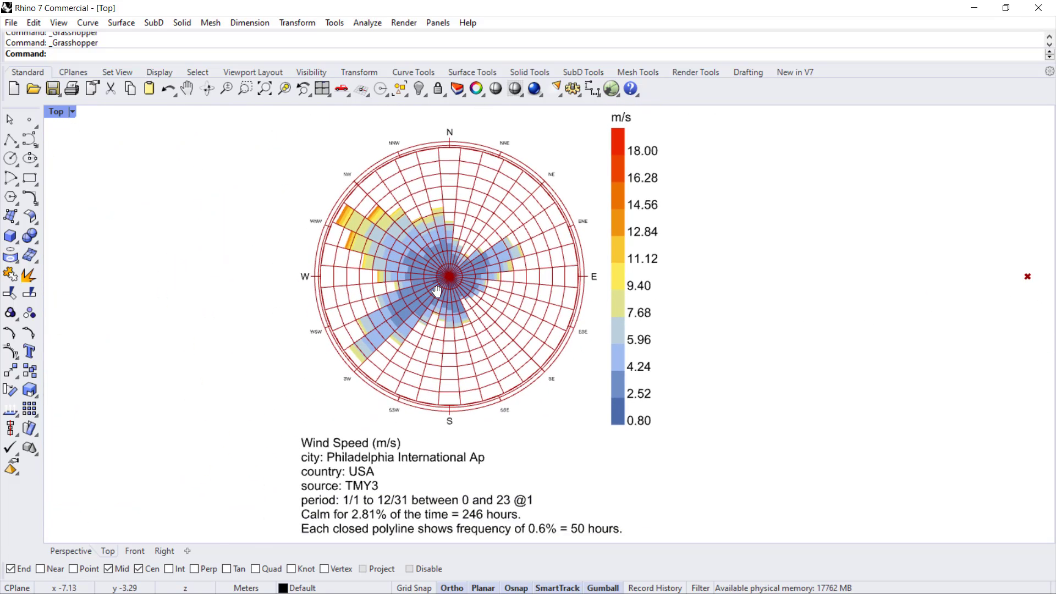
right_drag(467, 347, 531, 347)
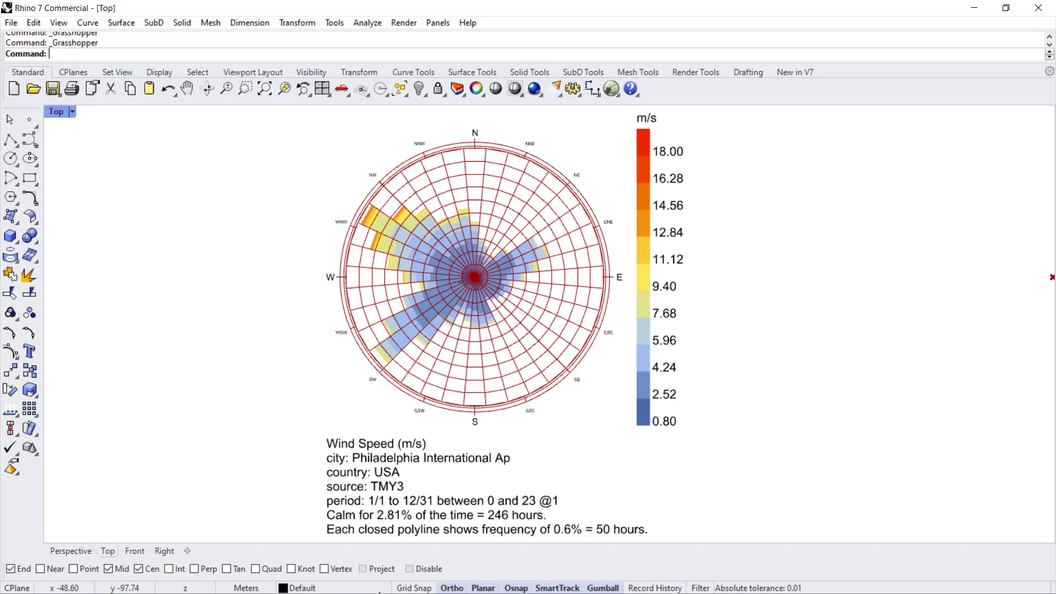
click(610, 92)
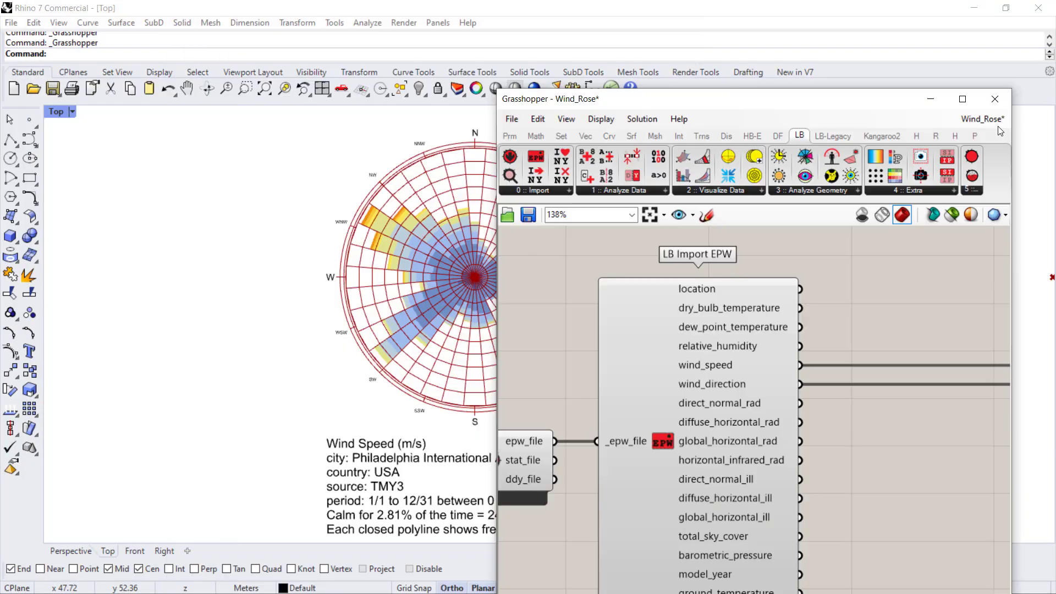
key(super+Right)
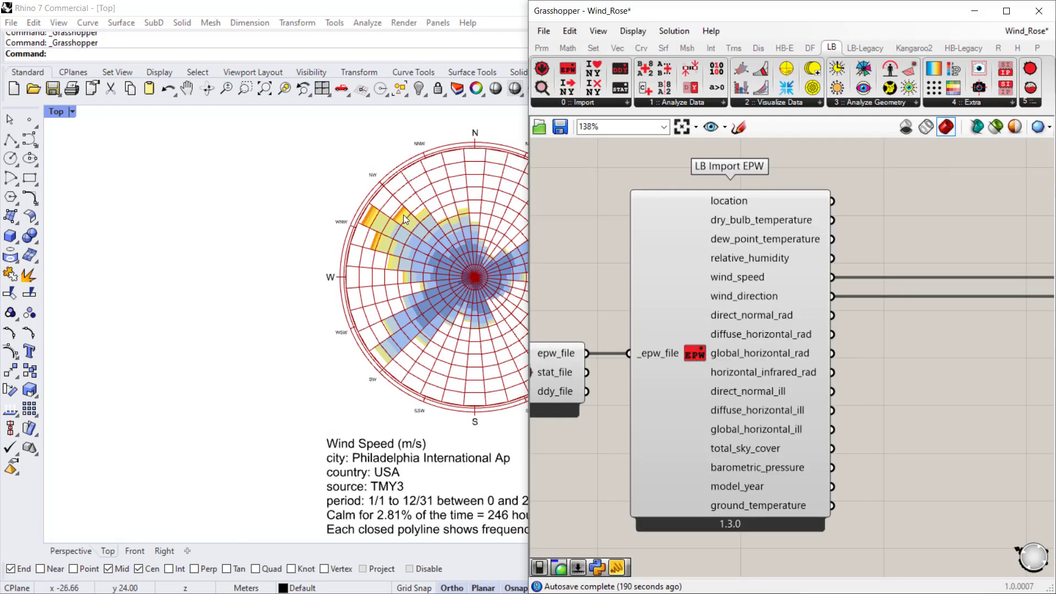
click(299, 236)
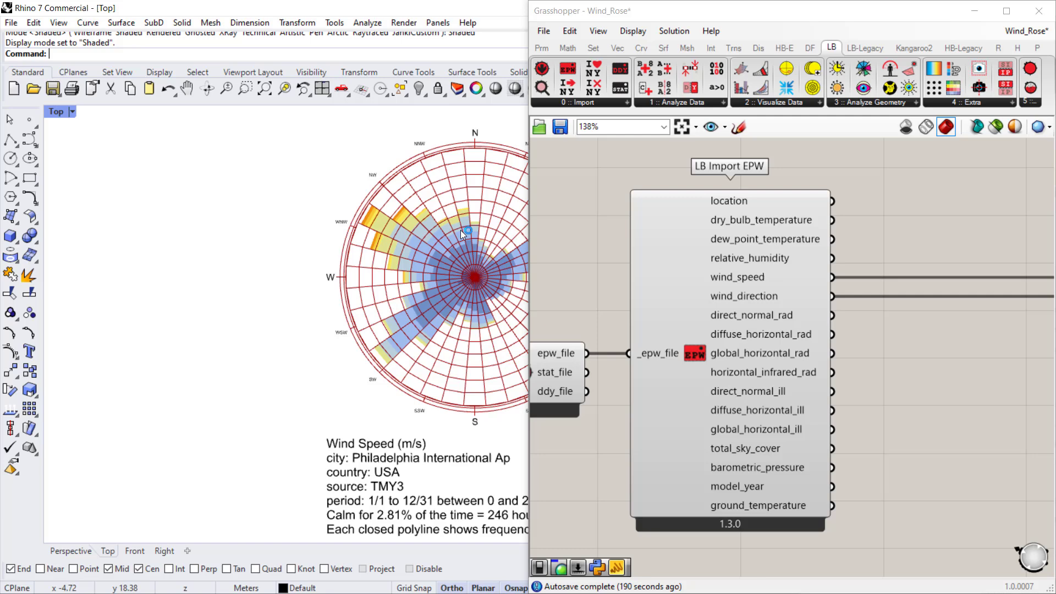
right_drag(463, 229, 243, 231)
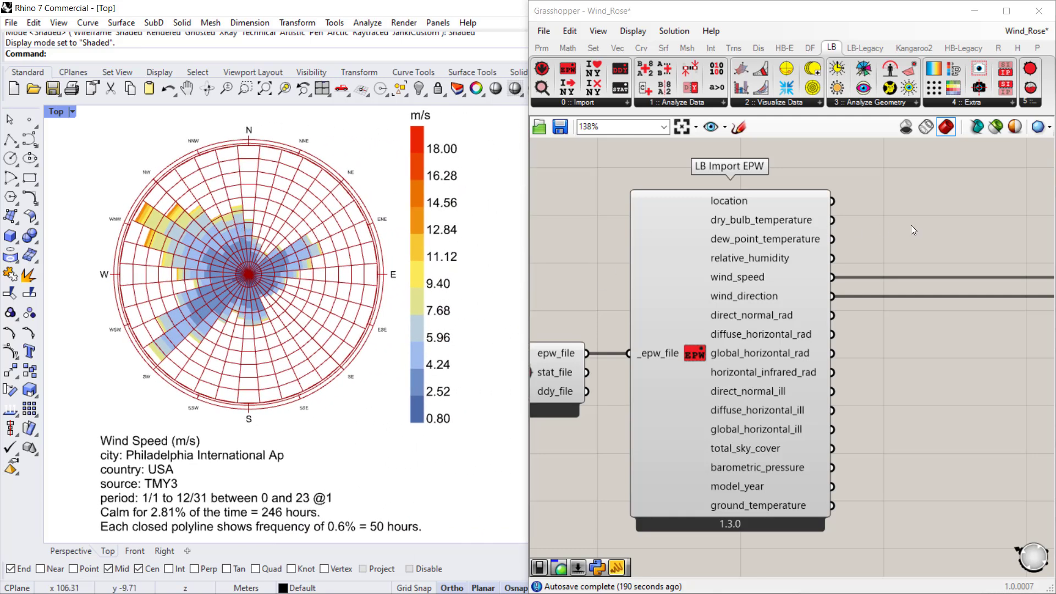
Add a number slider ranging from -360 to 360 near the wind rose's north_ input
right_drag(968, 242, 680, 238)
scroll(788, 247, up, 3)
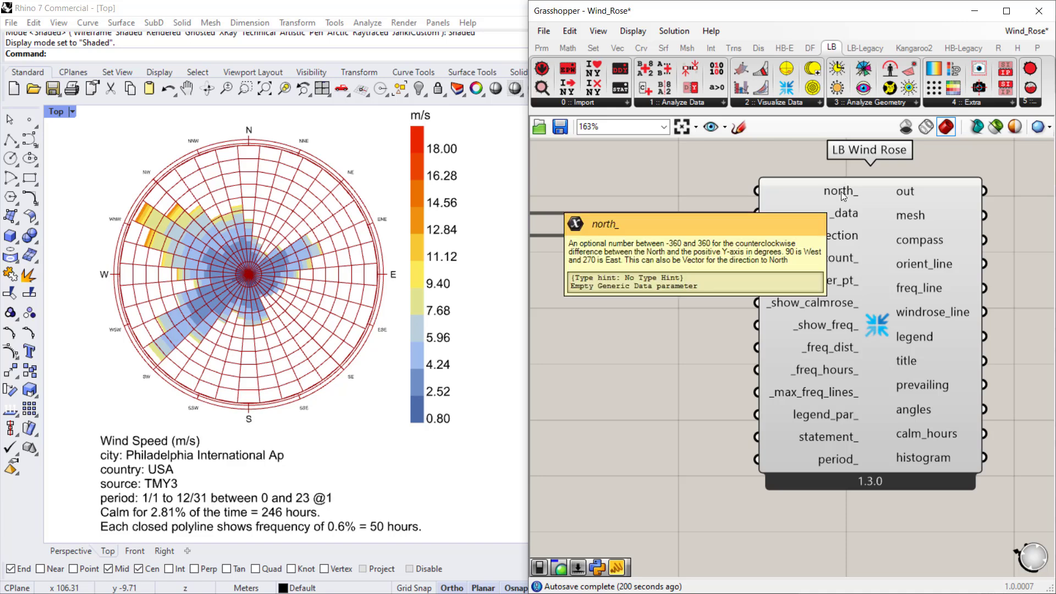
right_drag(839, 190, 882, 211)
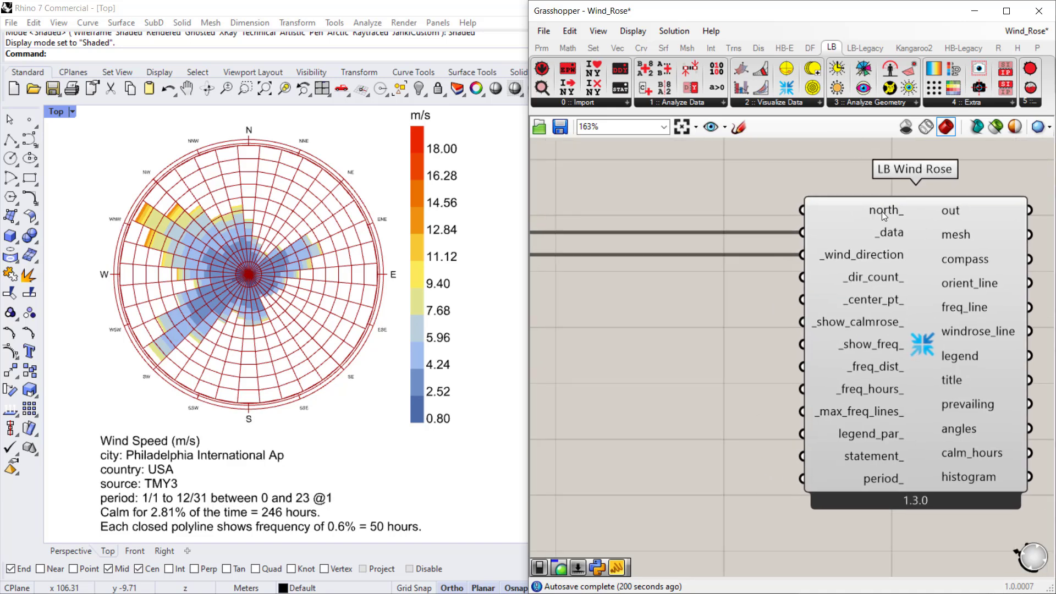
right_drag(742, 193, 787, 234)
scroll(787, 234, down, 3)
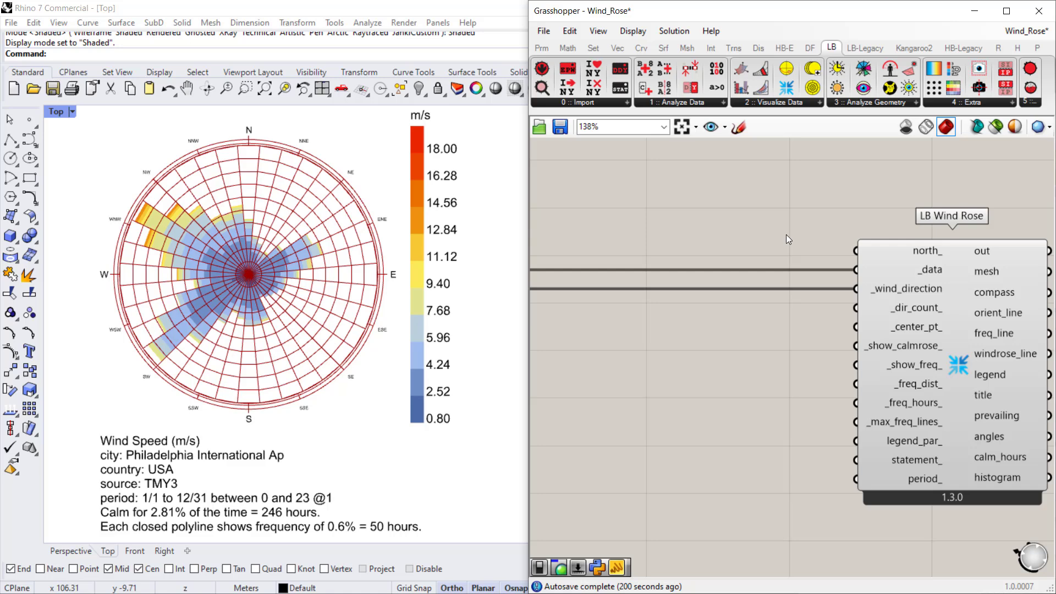
double_click(679, 222)
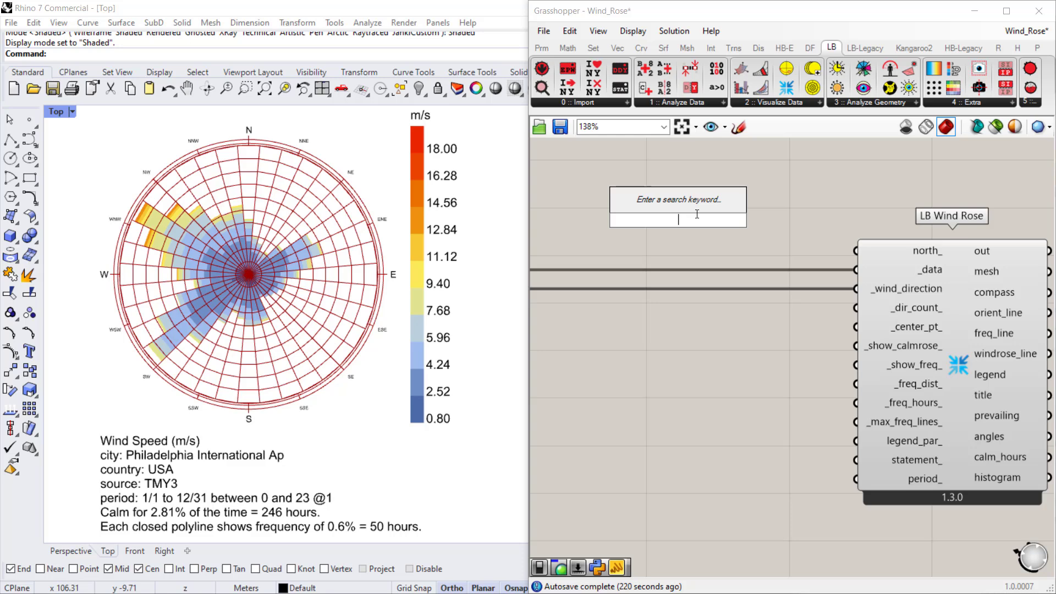
text(0)
key(BackSpace)
text(-360)
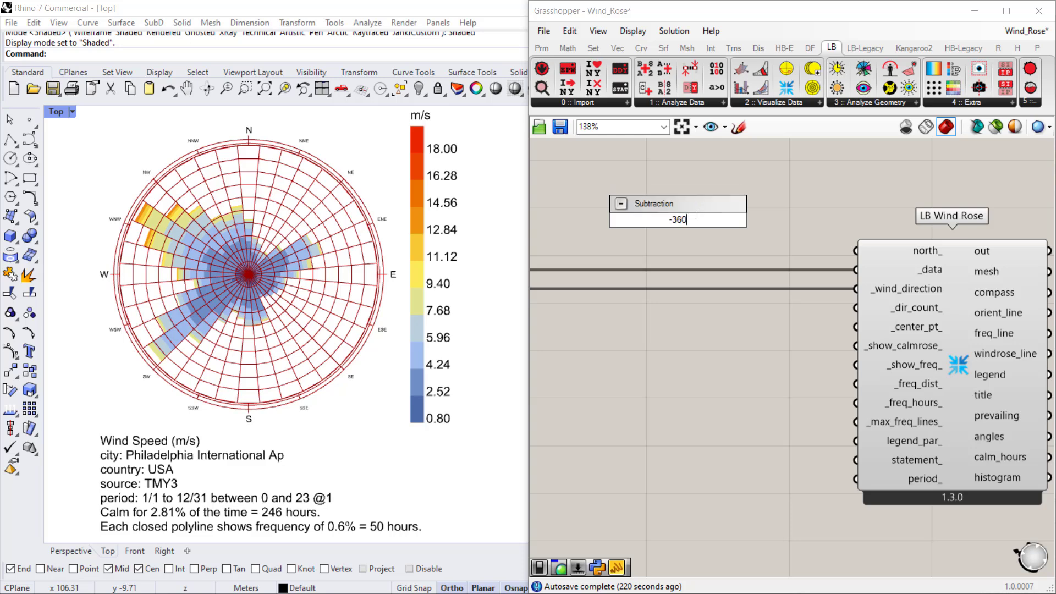
text(..360)
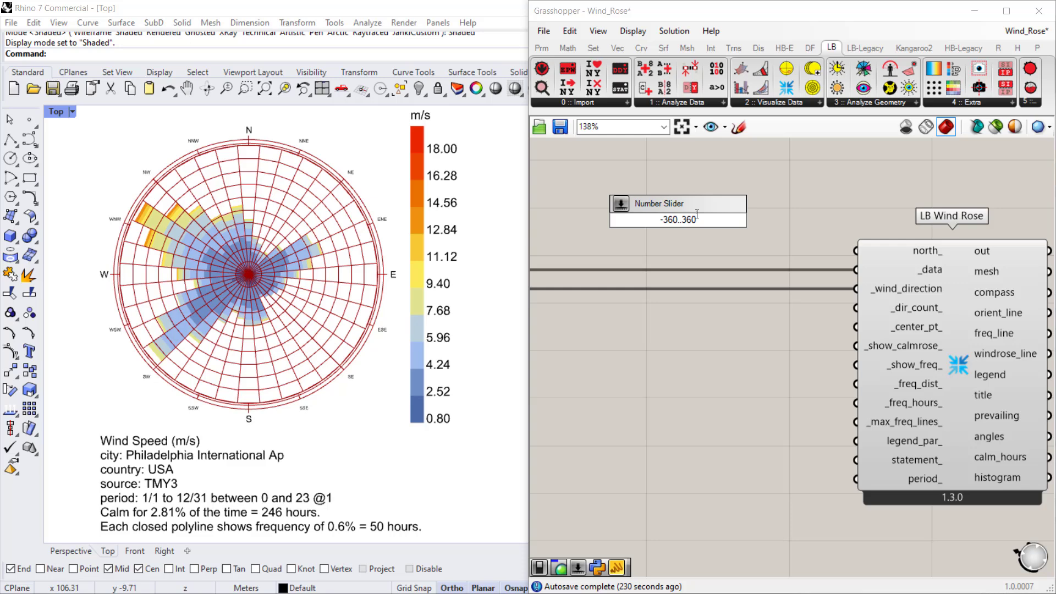
key(Return)
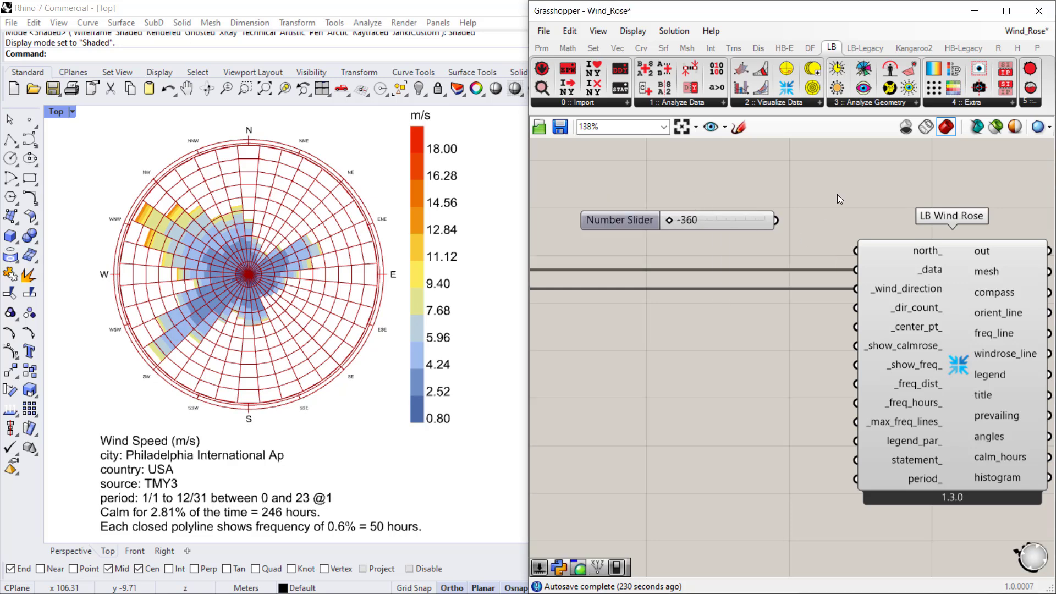
Connect the slider to the wind rose's north_ input and set it to 93
drag(780, 220, 856, 250)
drag(671, 218, 729, 220)
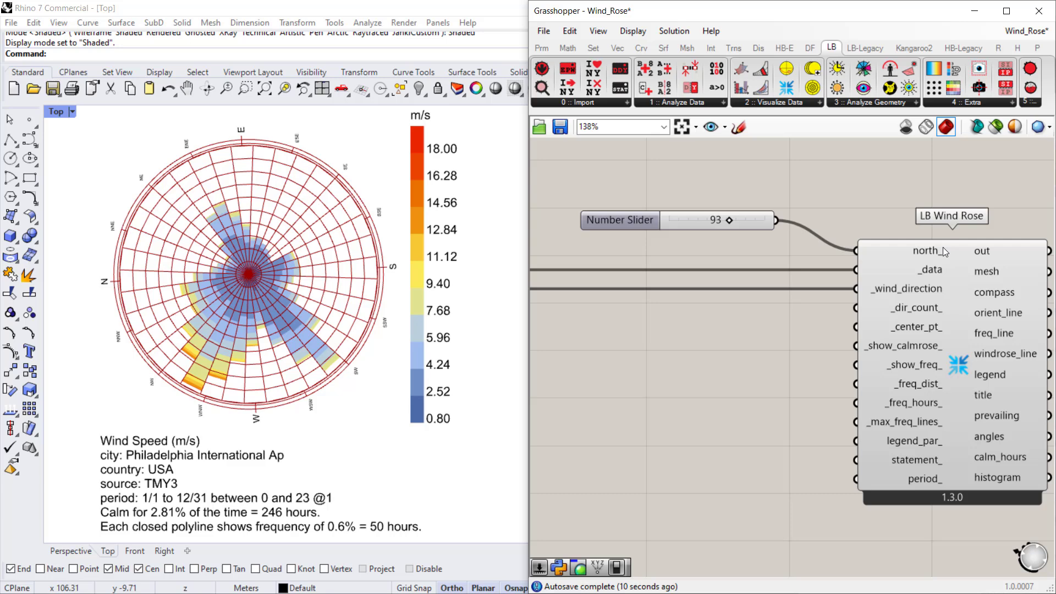
Delete the number slider that drives the wind rose's north_ input
mouse_move(929, 249)
click(661, 225)
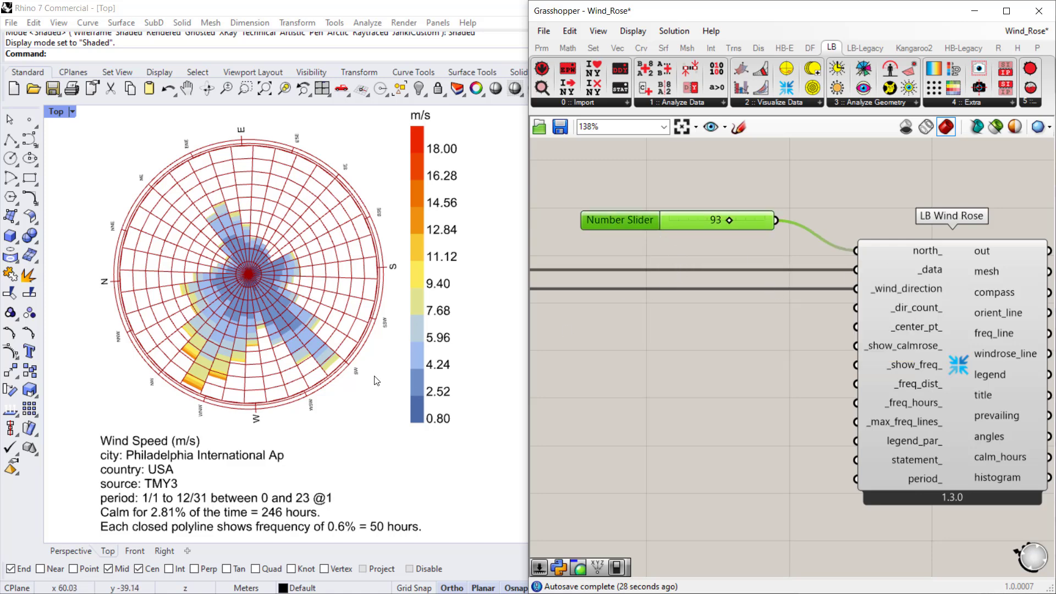
key(Delete)
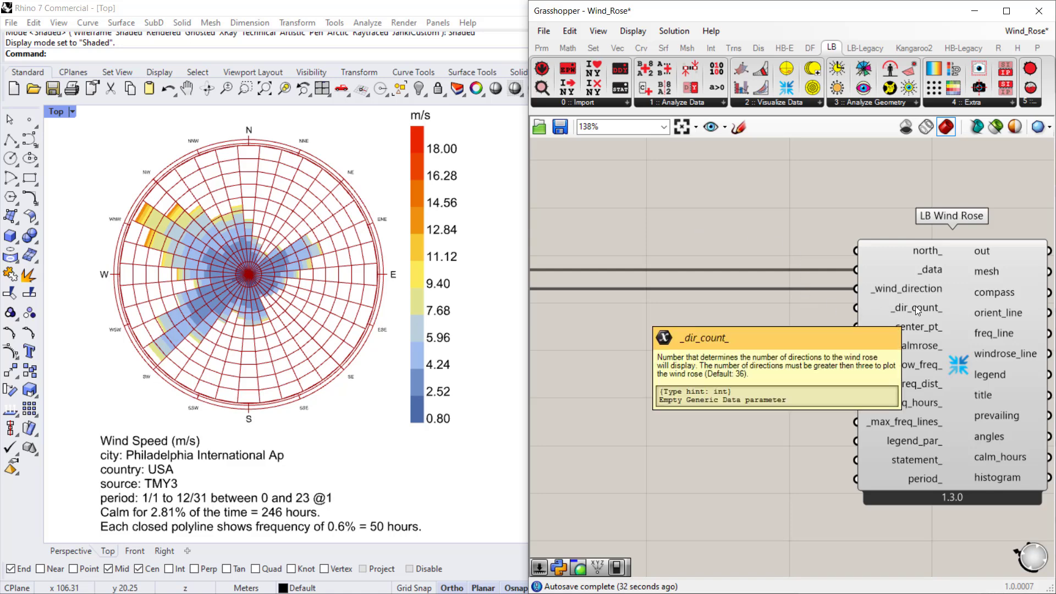
Add a number slider ranging from 0 to 36 and place it beside the wind rose's _dir_count_ input
mouse_move(902, 312)
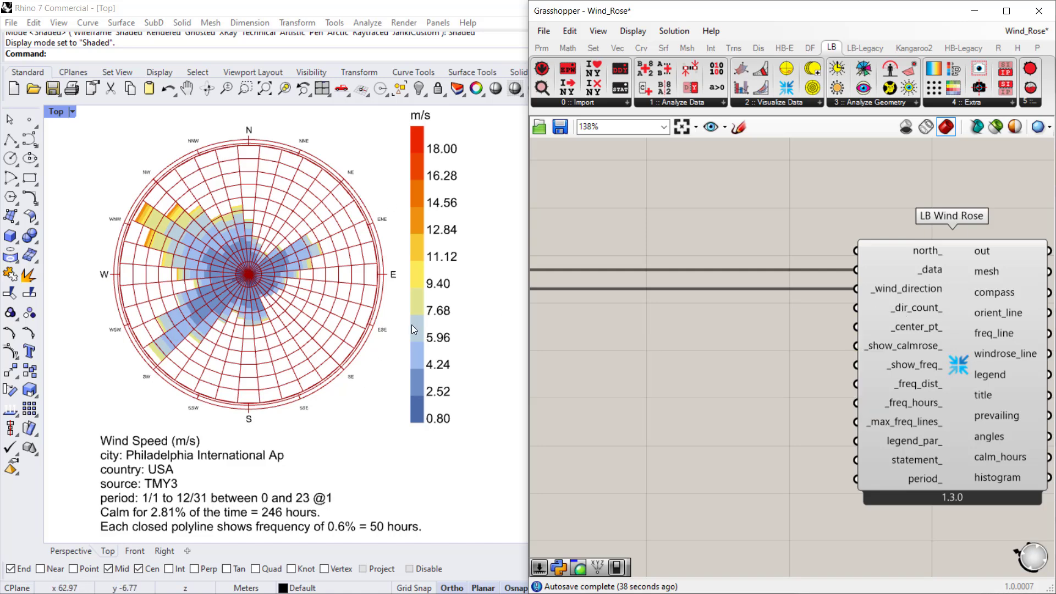
double_click(794, 305)
text(0)
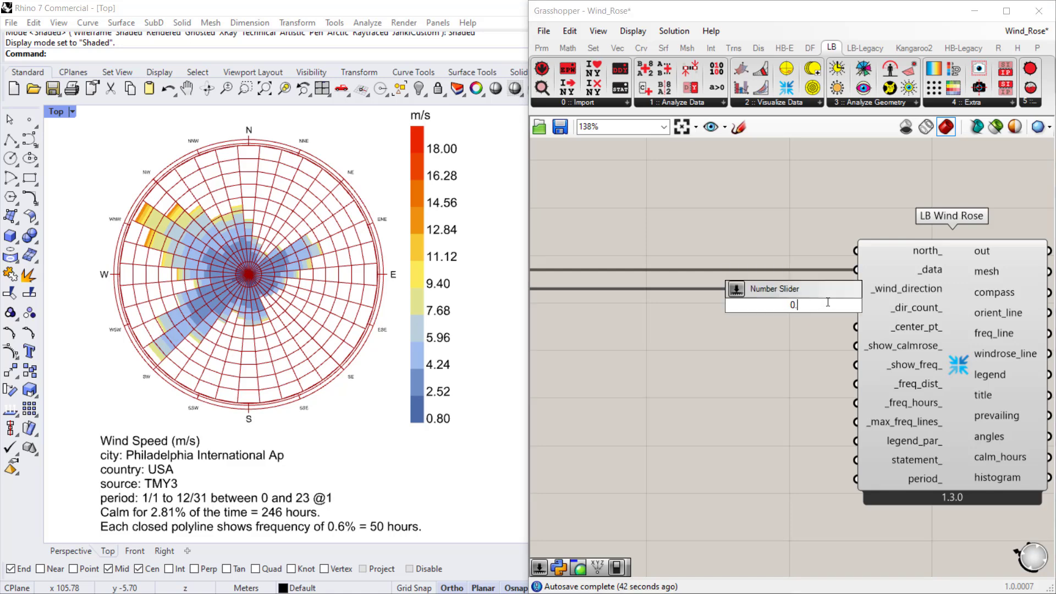
text(.)
text(.36)
key(Return)
mouse_move(812, 309)
mouse_down()
mouse_move(738, 317)
mouse_move(807, 309)
mouse_up()
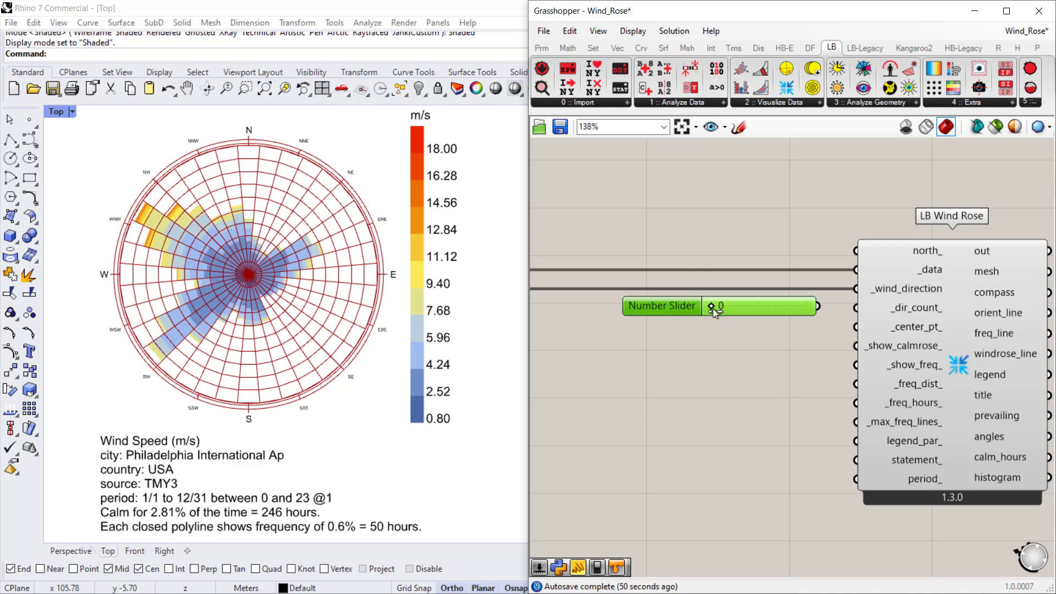
Set the new slider to 8 and connect it to the wind rose's _dir_count_ input
drag(713, 309, 723, 308)
drag(849, 305, 850, 307)
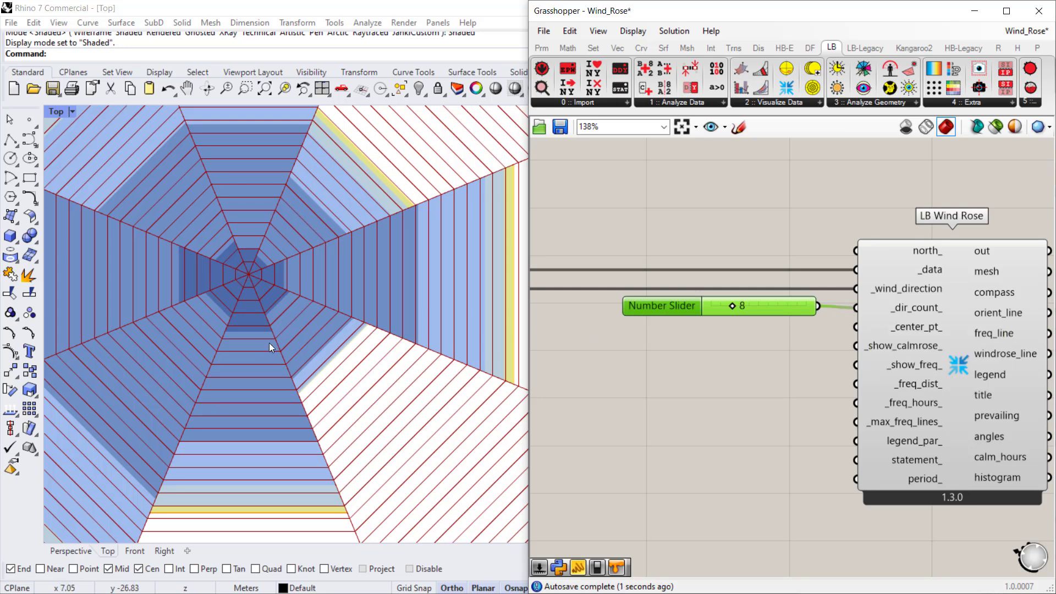
Examine the wind rose's direction sectors, frequency lines and descriptive text in the Top viewport
scroll(315, 326, down, 5)
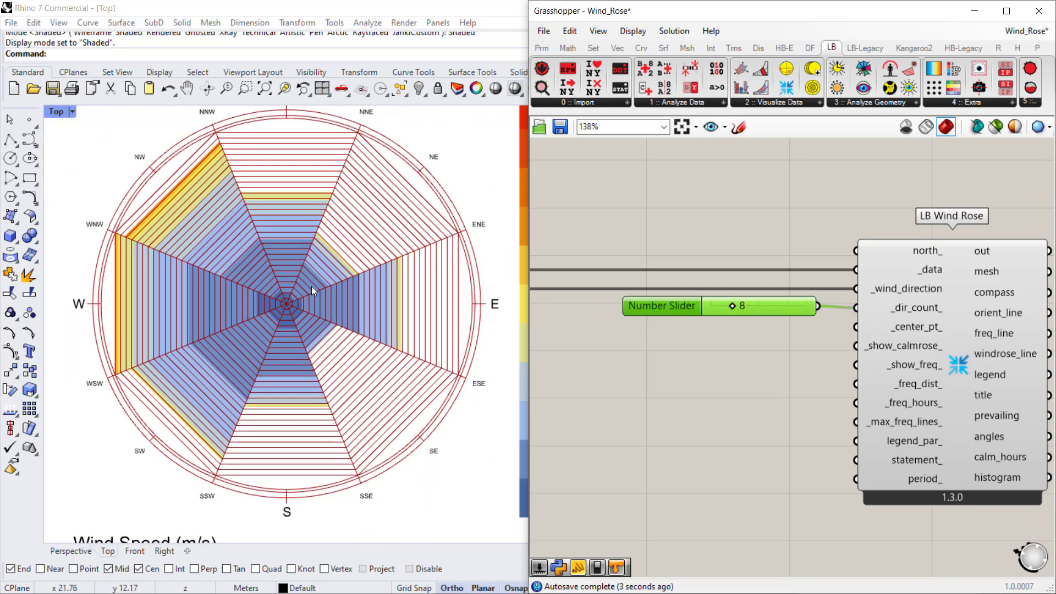
scroll(312, 285, up, 1)
mouse_move(381, 297)
right_down()
mouse_move(330, 300)
mouse_move(384, 285)
right_up()
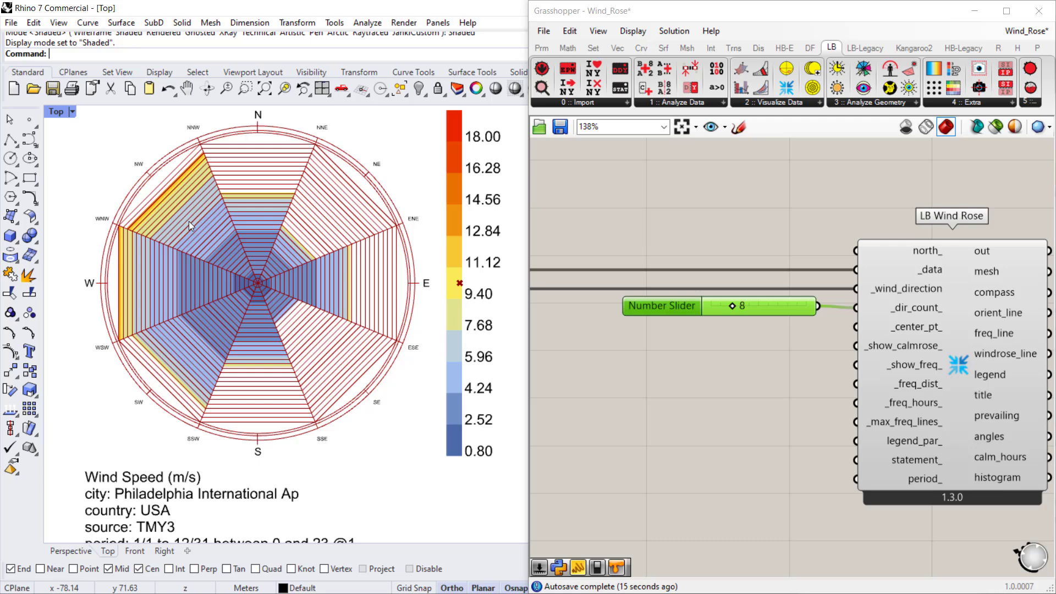
scroll(227, 259, up, 1)
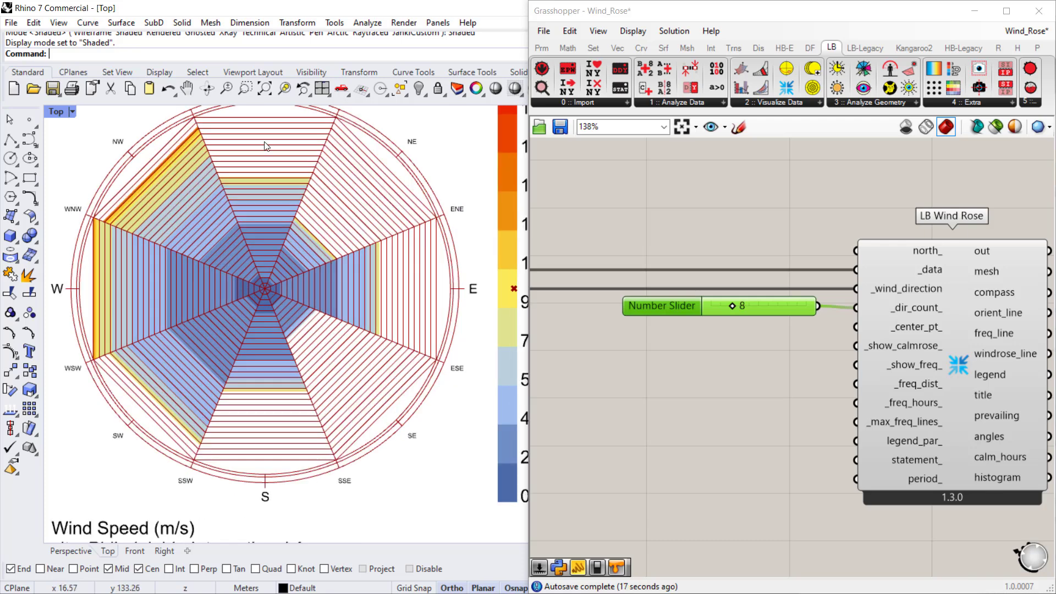
right_drag(364, 465, 377, 263)
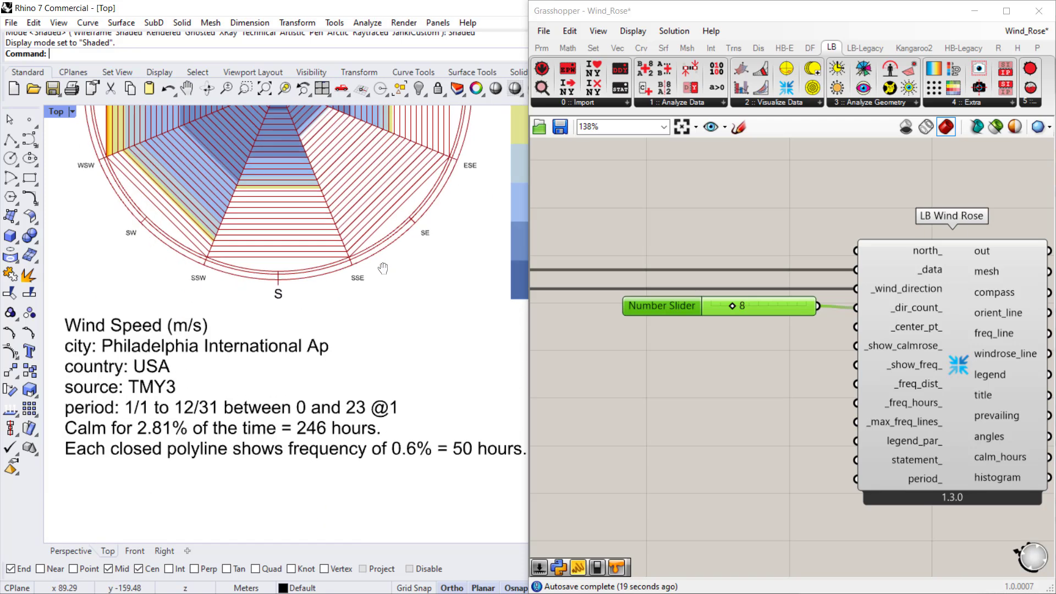
right_drag(440, 423, 361, 434)
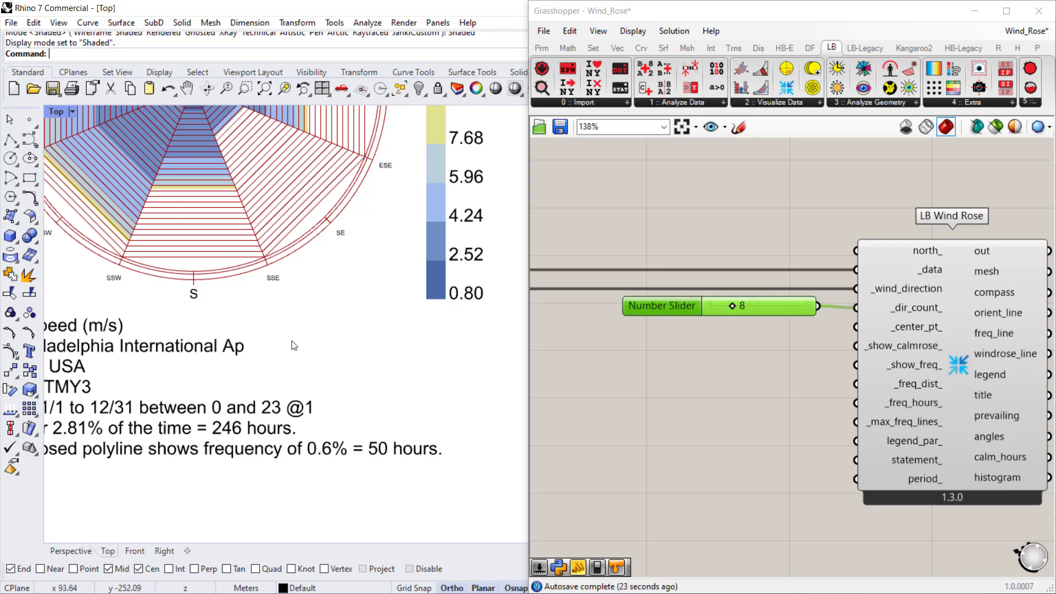
right_drag(292, 345, 394, 508)
right_drag(358, 282, 349, 338)
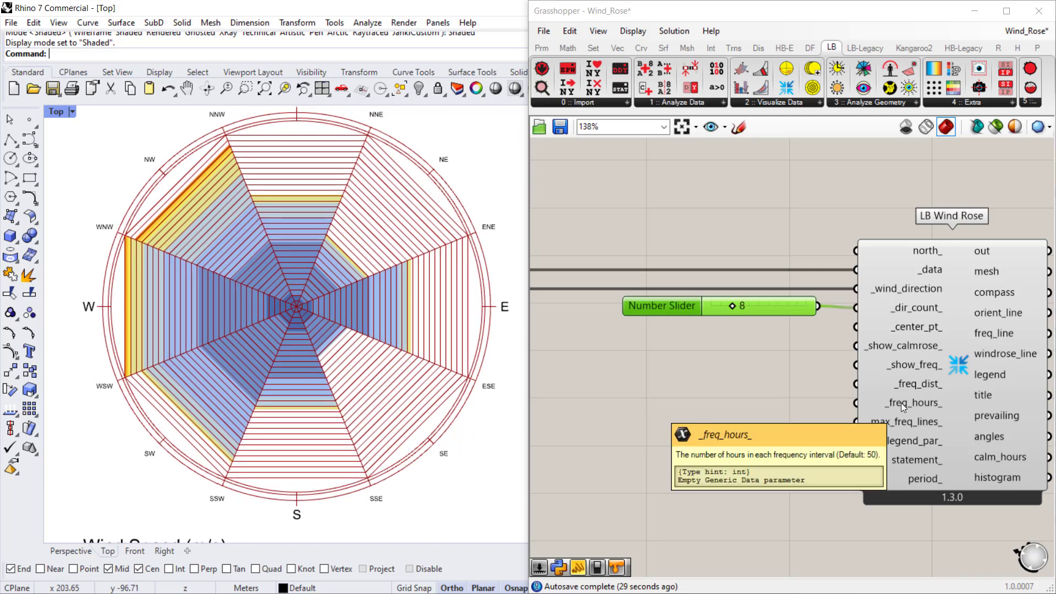
Add a number slider with a value of 100 and connect it to the wind rose's _freq_hours_ input
double_click(797, 406)
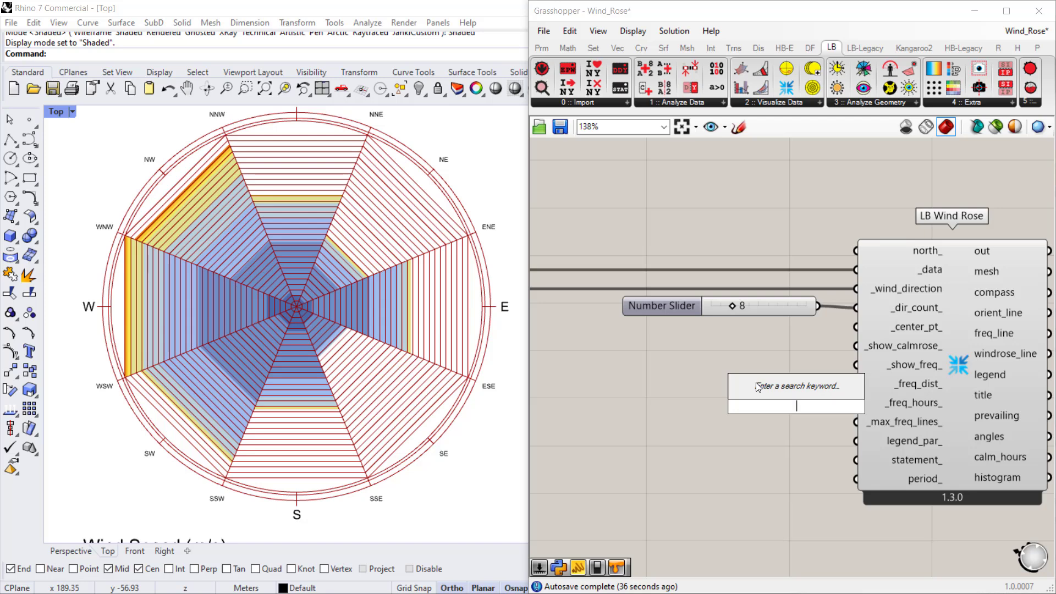
text(slider)
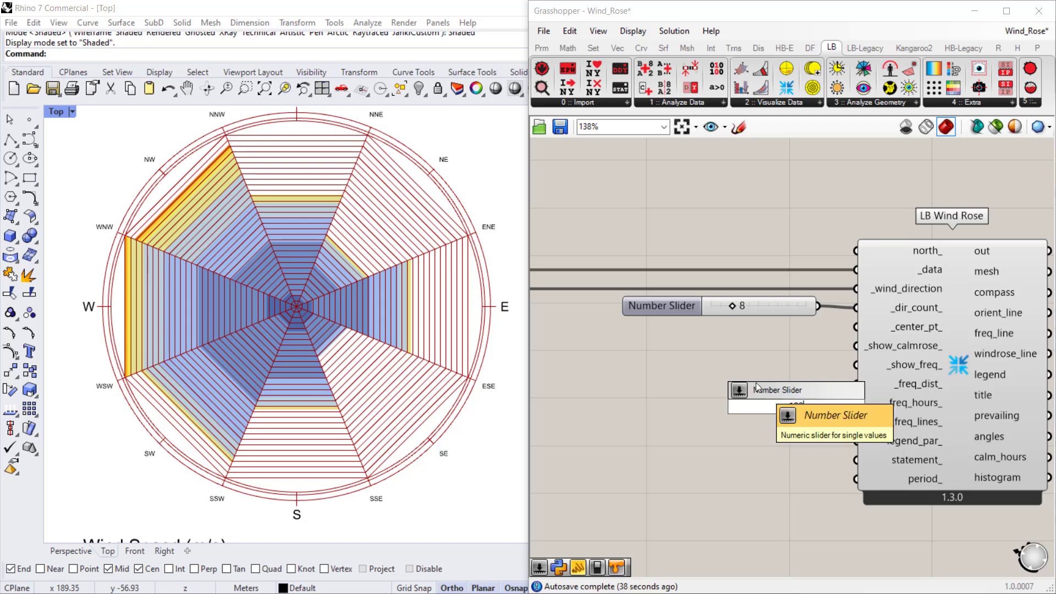
key(Return)
drag(761, 410, 661, 409)
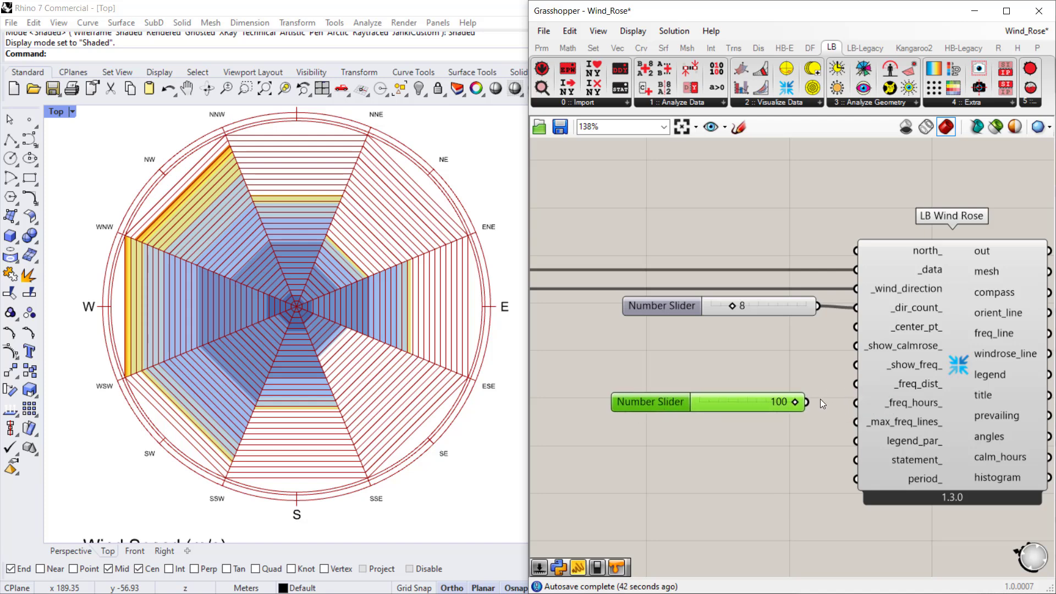
drag(833, 405, 856, 403)
scroll(292, 313, down, 2)
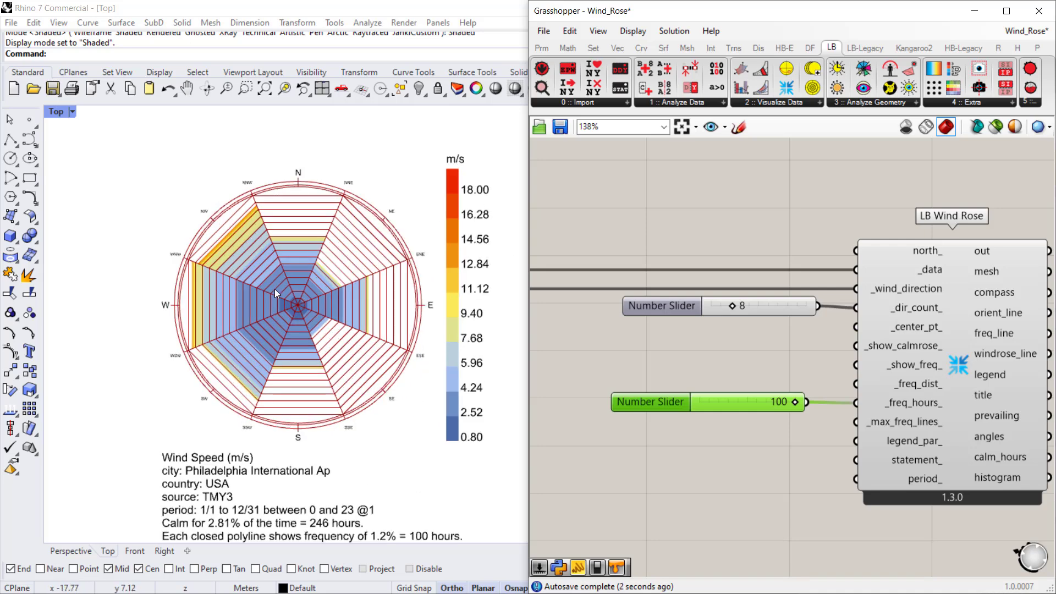
right_drag(397, 479, 383, 446)
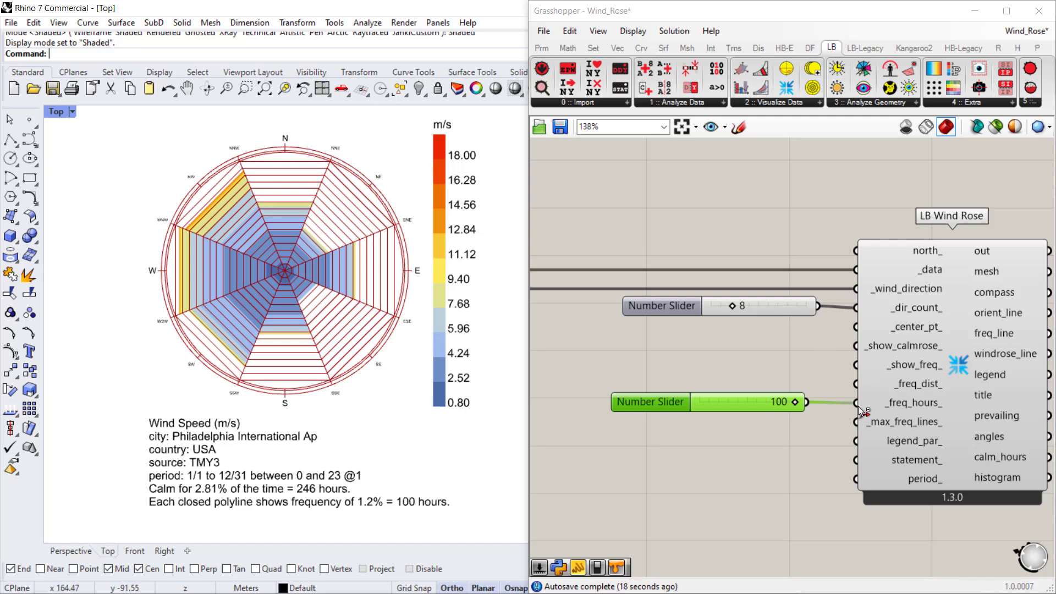
Disconnect the number sliders from the wind rose's _freq_hours_ and _dir_count_ inputs and delete both sliders
ctrl+drag(820, 404, 807, 402)
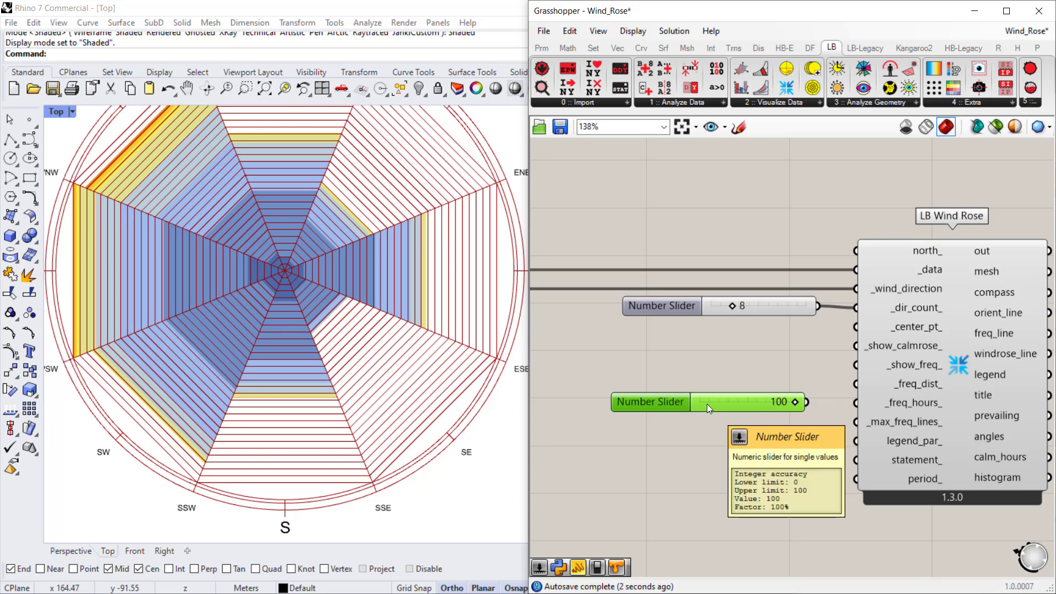
ctrl+drag(862, 307, 812, 310)
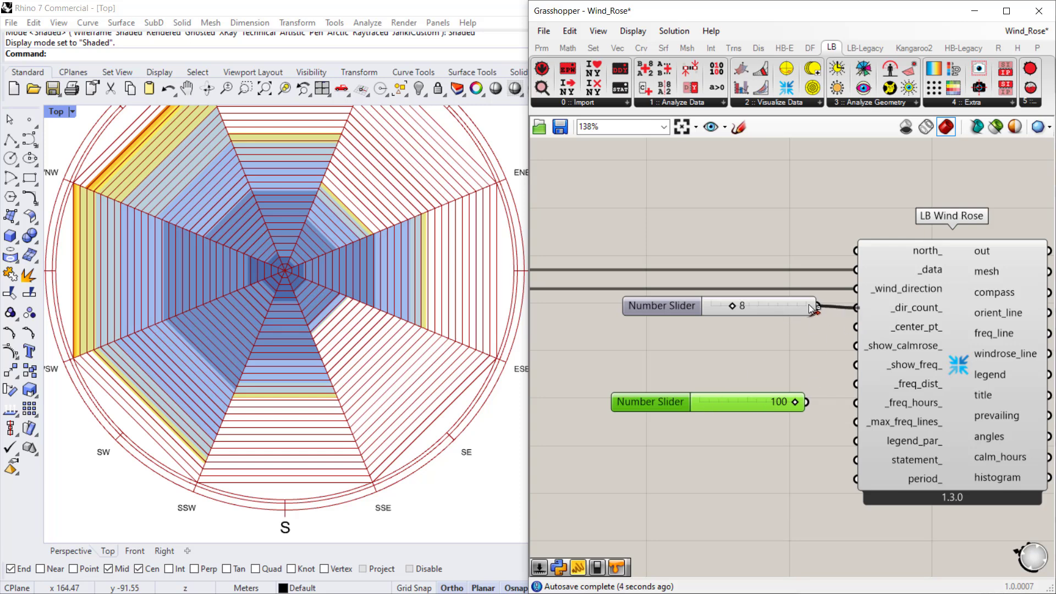
click(757, 307)
key(Delete)
click(737, 399)
key(Delete)
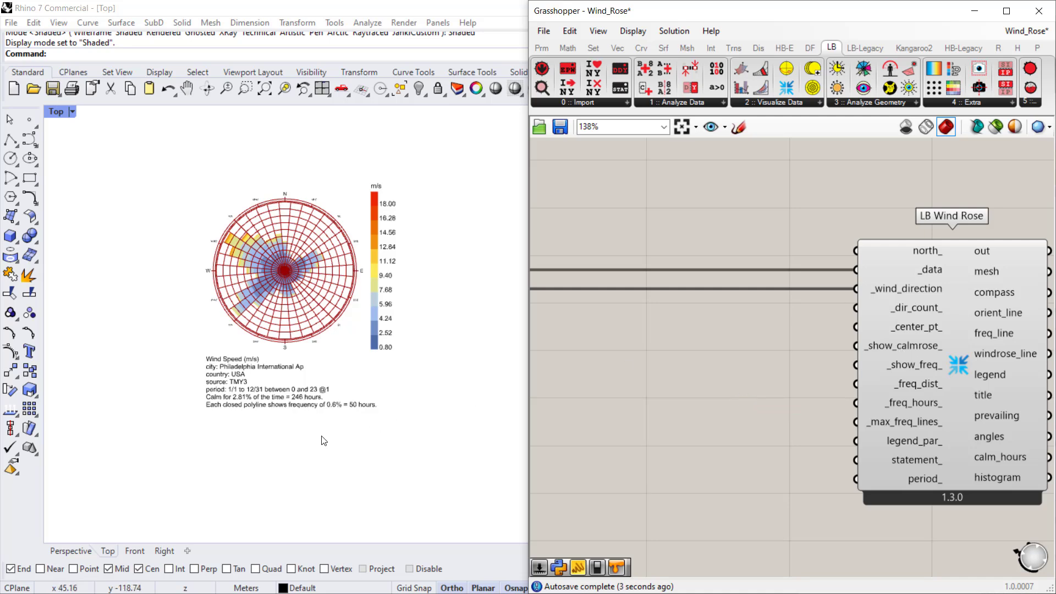
scroll(209, 467, up, 5)
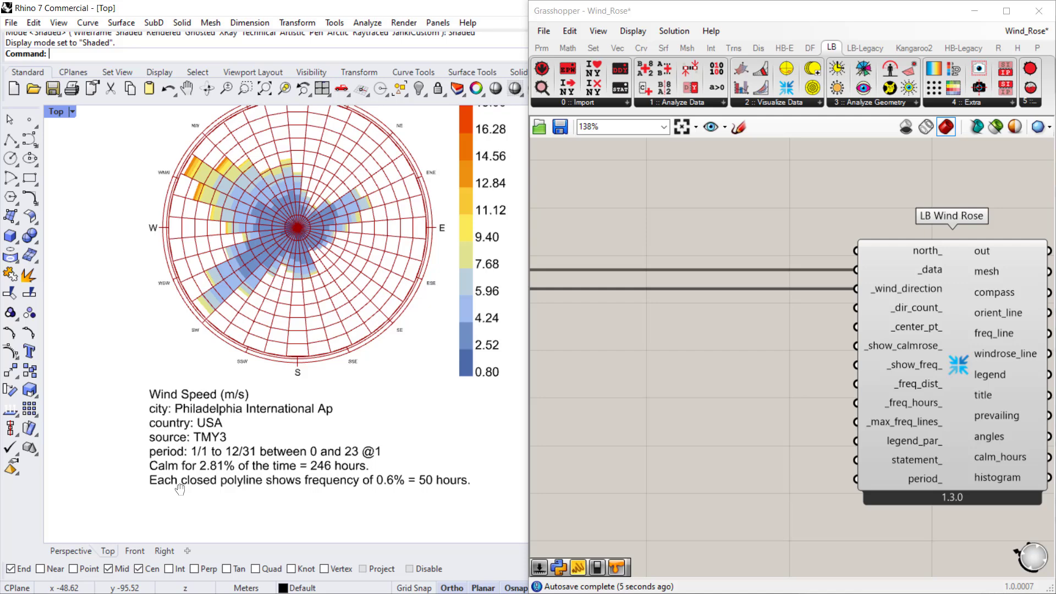
right_drag(180, 490, 188, 524)
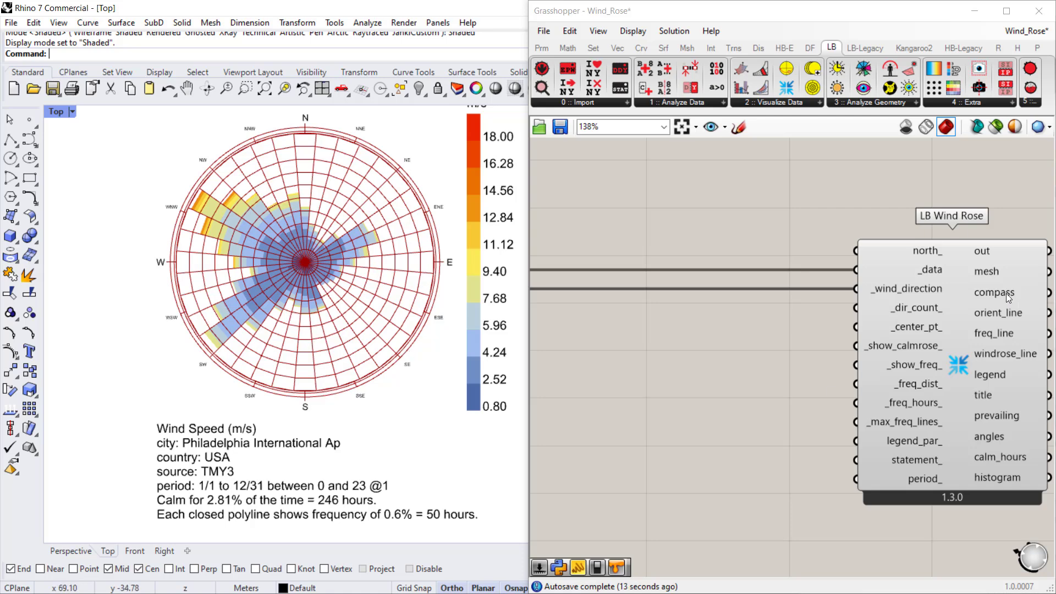
Add a Boolean Toggle and place it beside the Philadelphia wind rose's _show_calmrose_ input
double_click(763, 358)
text(boolle)
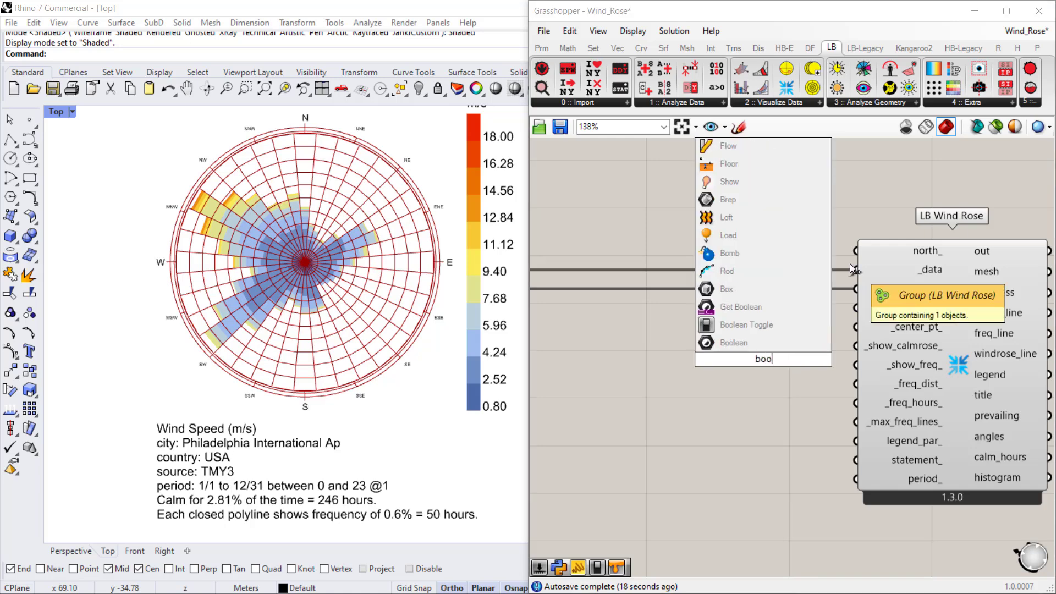
key(BackSpace)
key(BackSpace)
text(ean)
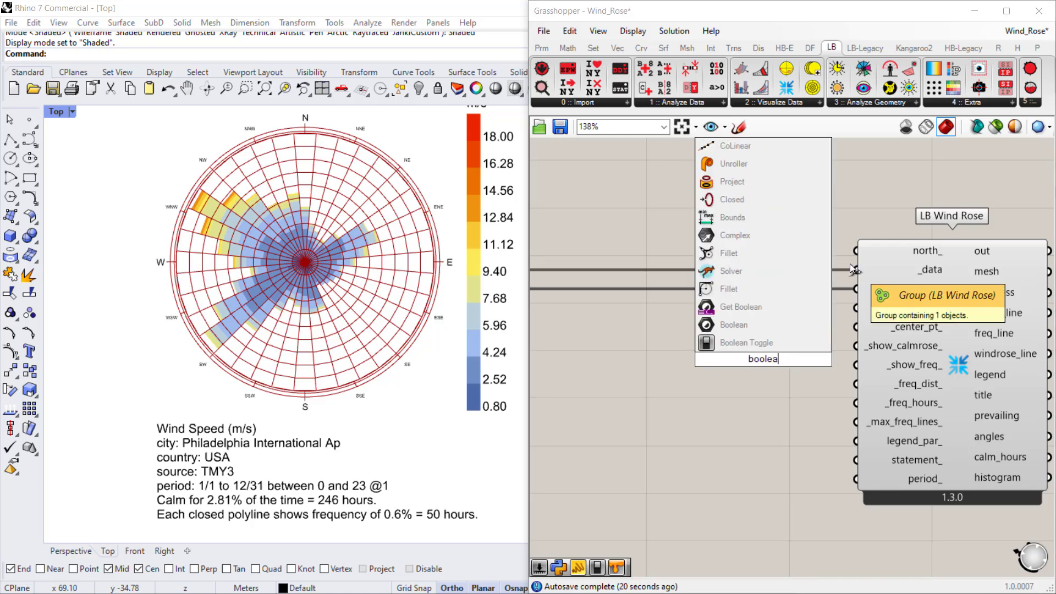
click(770, 307)
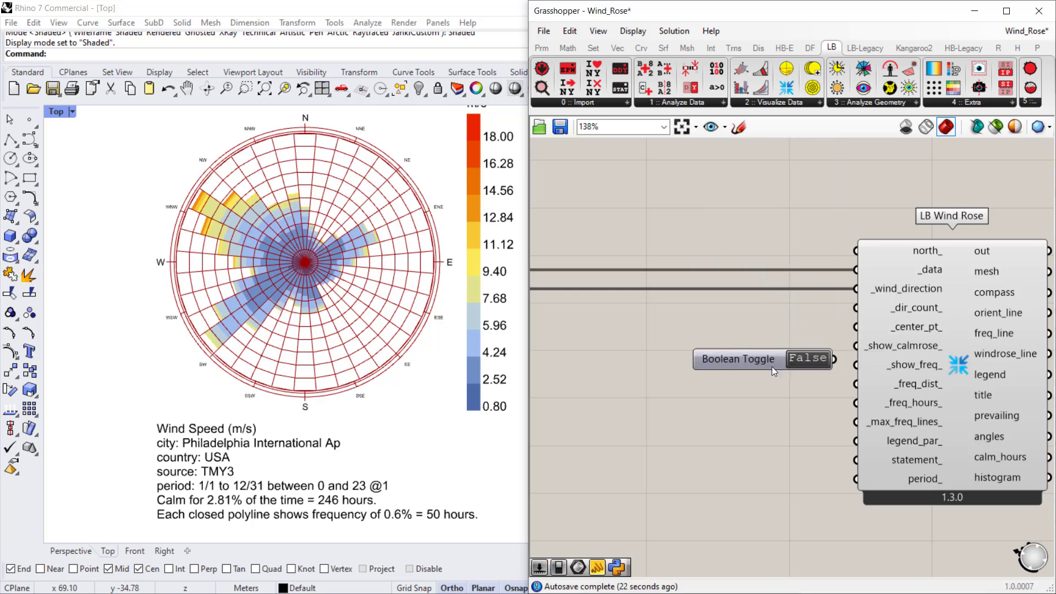
drag(768, 355, 733, 357)
Connect the Boolean Toggle to the Philadelphia wind rose's _show_calmrose_ input and set it to True
drag(797, 347, 855, 346)
double_click(769, 346)
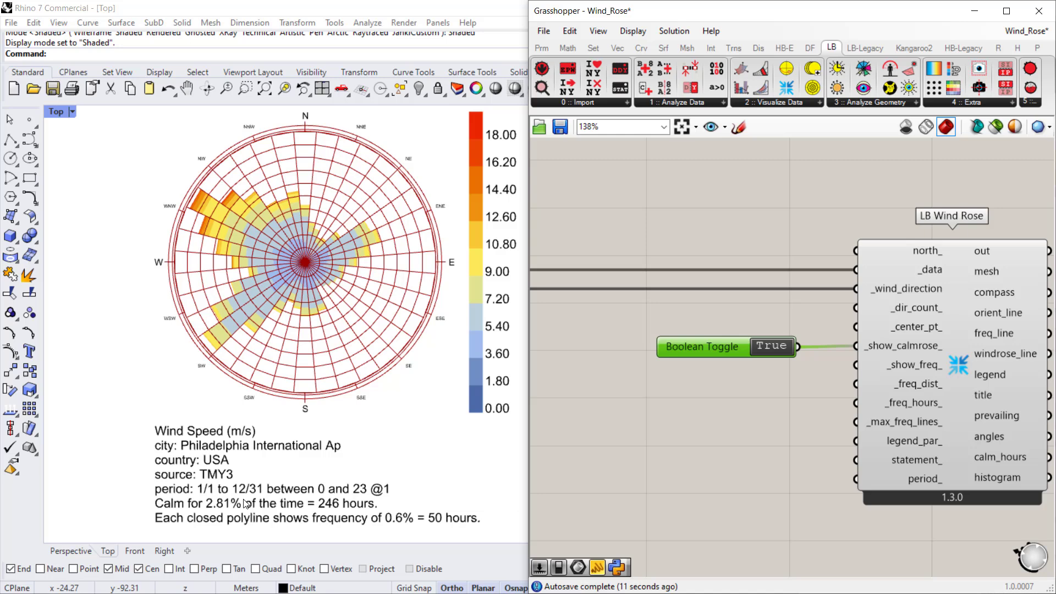
right_drag(387, 239, 383, 249)
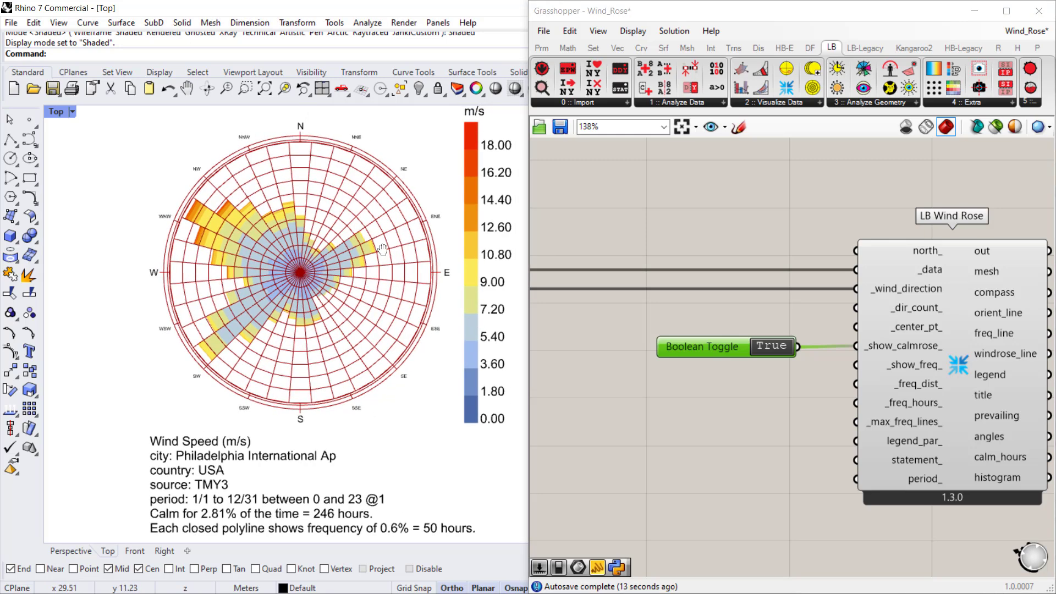
click(737, 406)
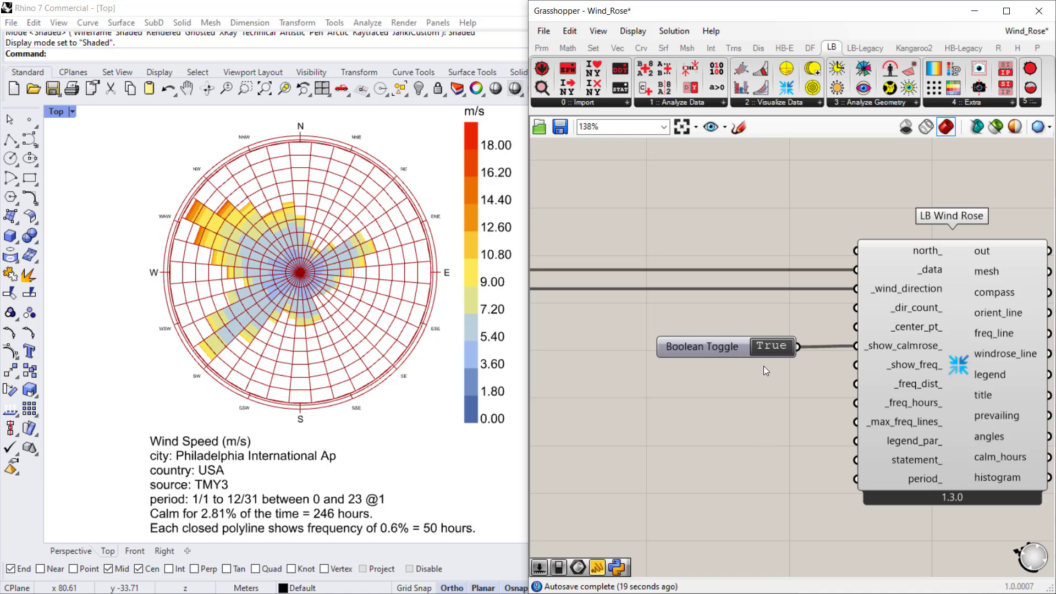
Connect the Mexico City EPW's wind speed and wind direction outputs to its LB Wind Rose's _data and _wind_direction inputs
scroll(764, 366, down, 8)
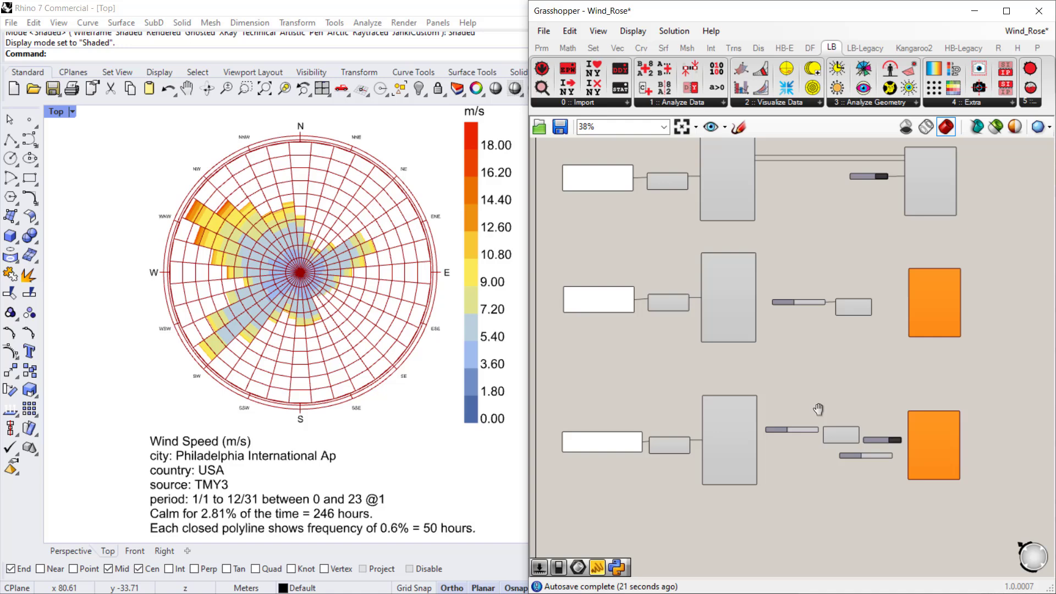
scroll(758, 422, up, 4)
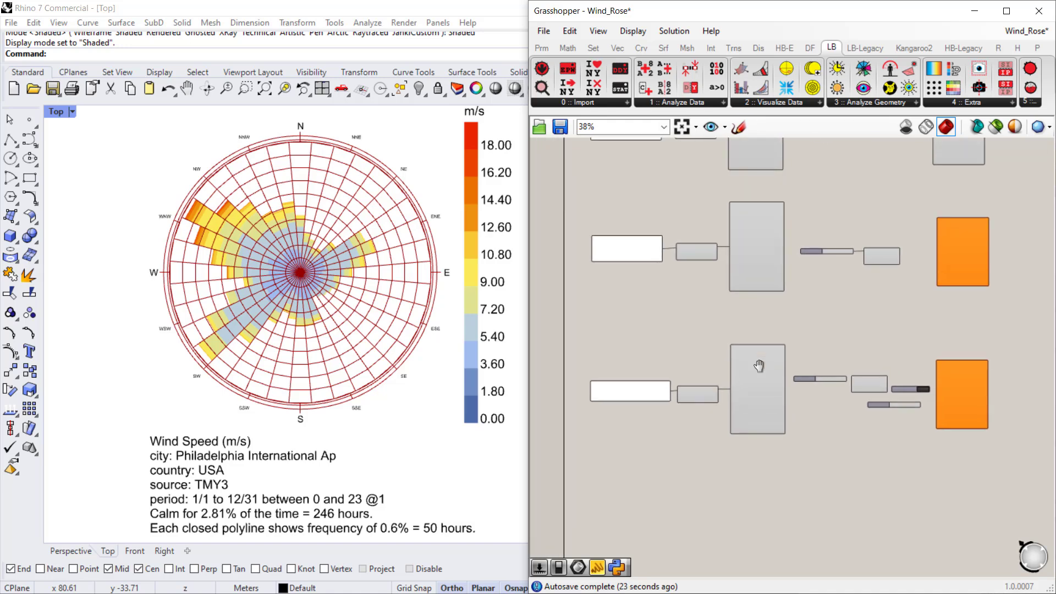
scroll(698, 365, up, 3)
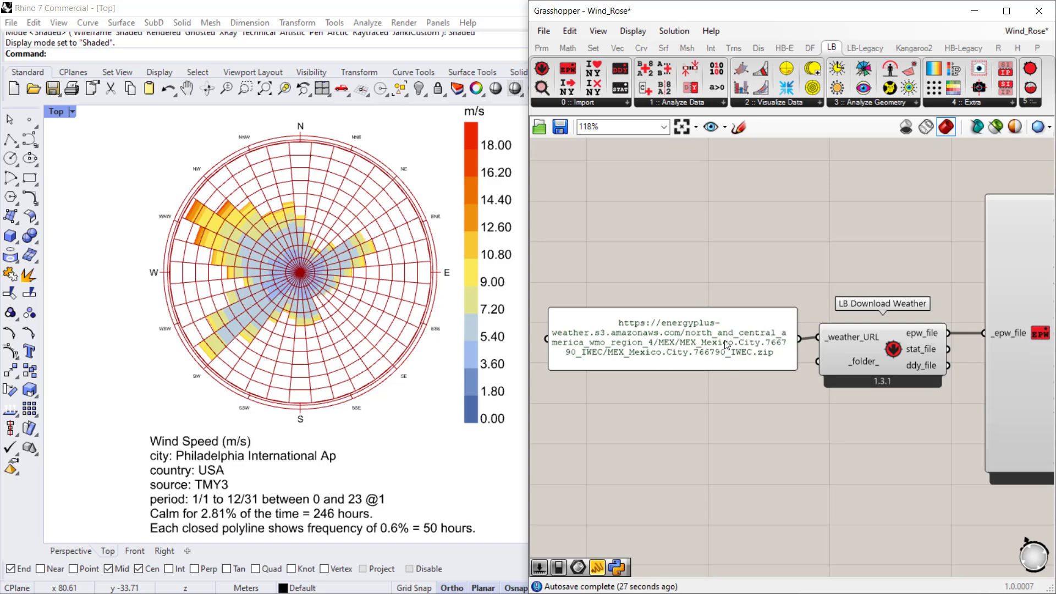
right_drag(726, 345, 760, 351)
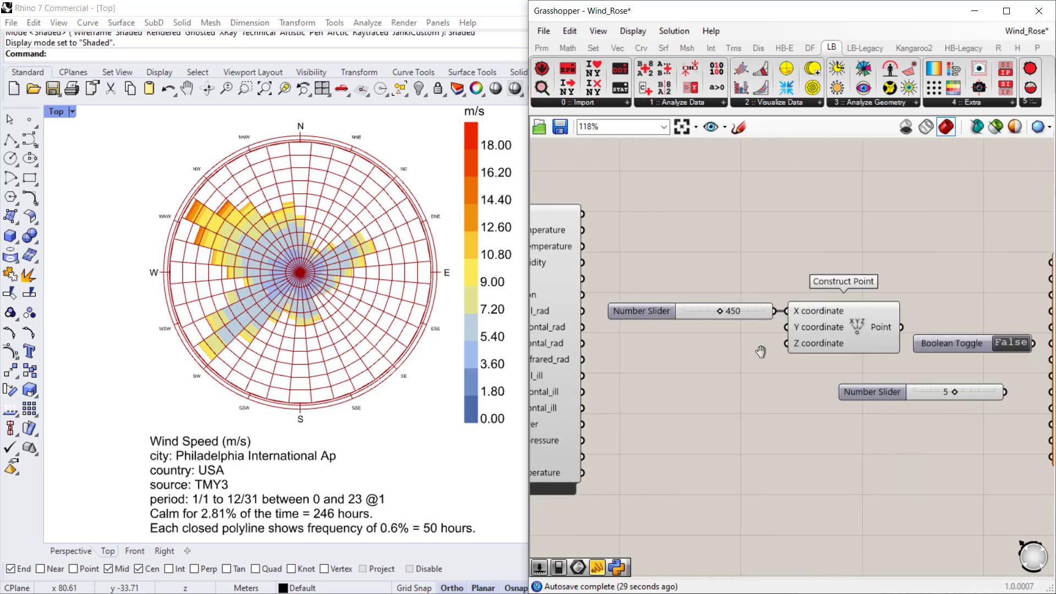
scroll(748, 304, down, 2)
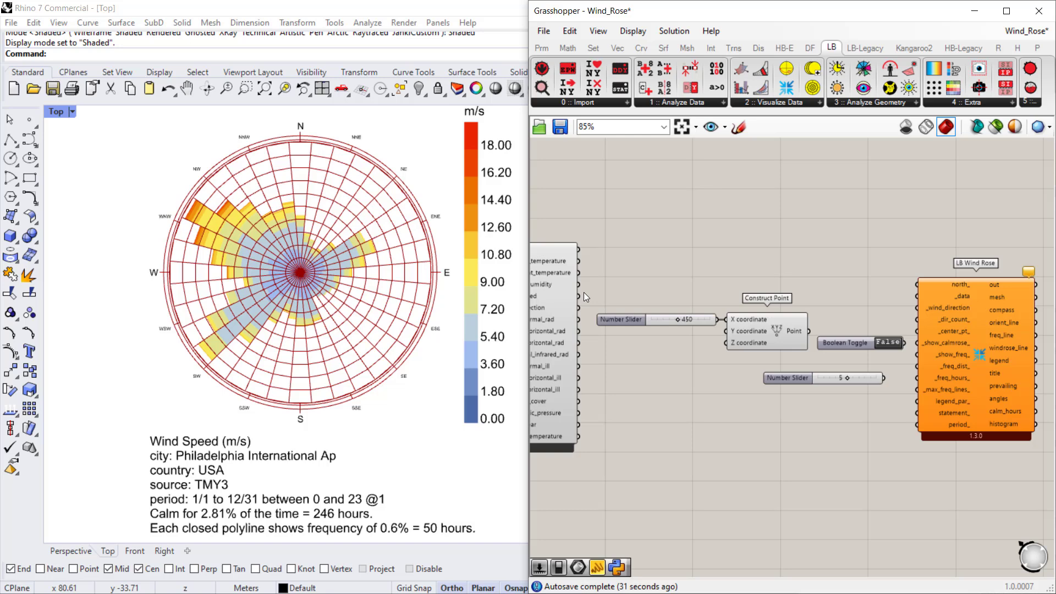
drag(579, 296, 917, 297)
drag(579, 308, 926, 310)
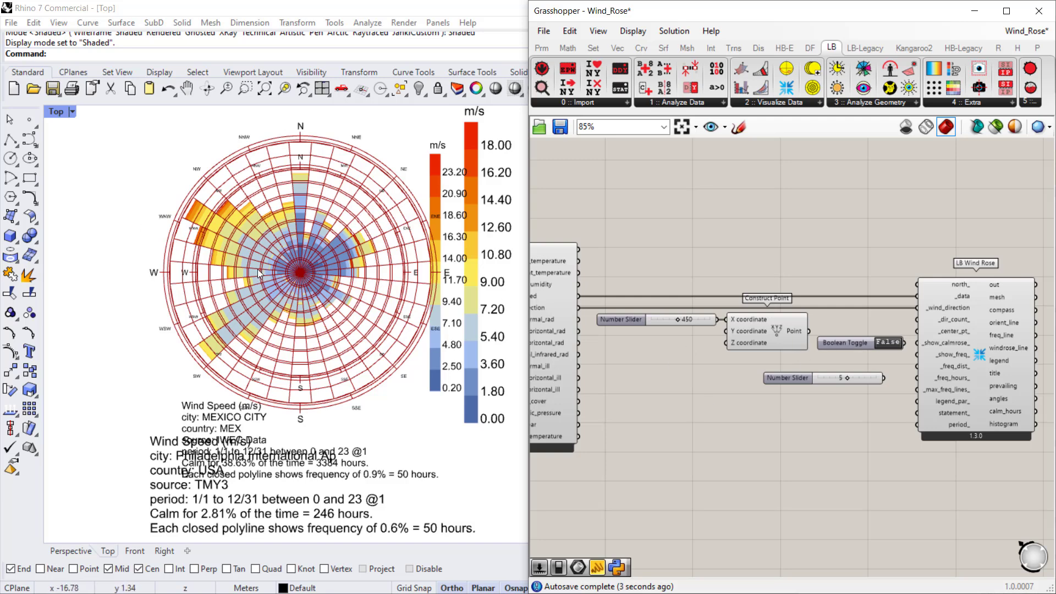
Connect the Construct Point output to the Mexico City wind rose's _center_pt_ input
right_drag(902, 331, 840, 319)
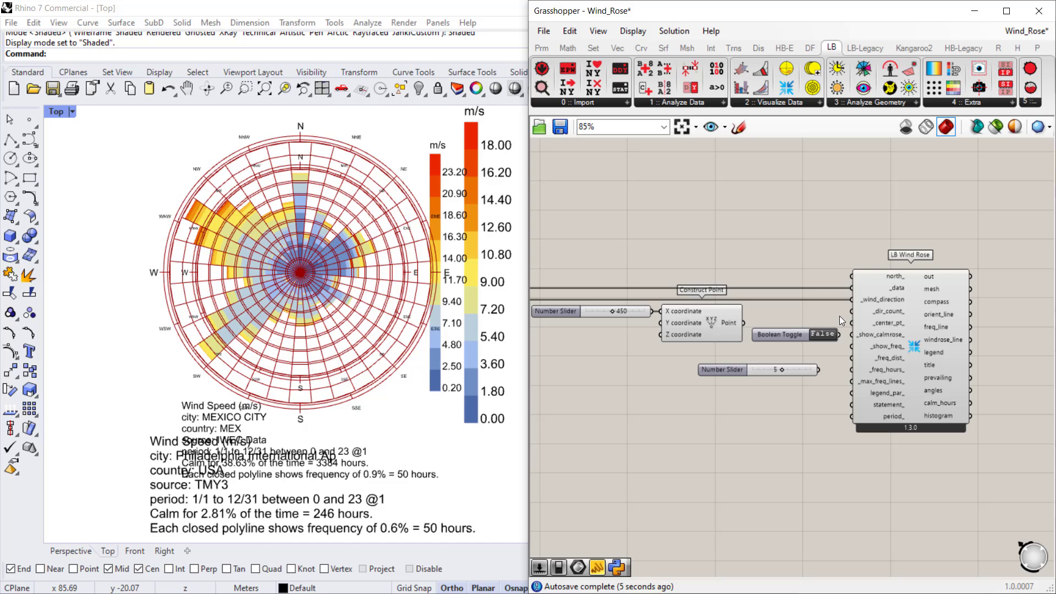
scroll(670, 328, up, 1)
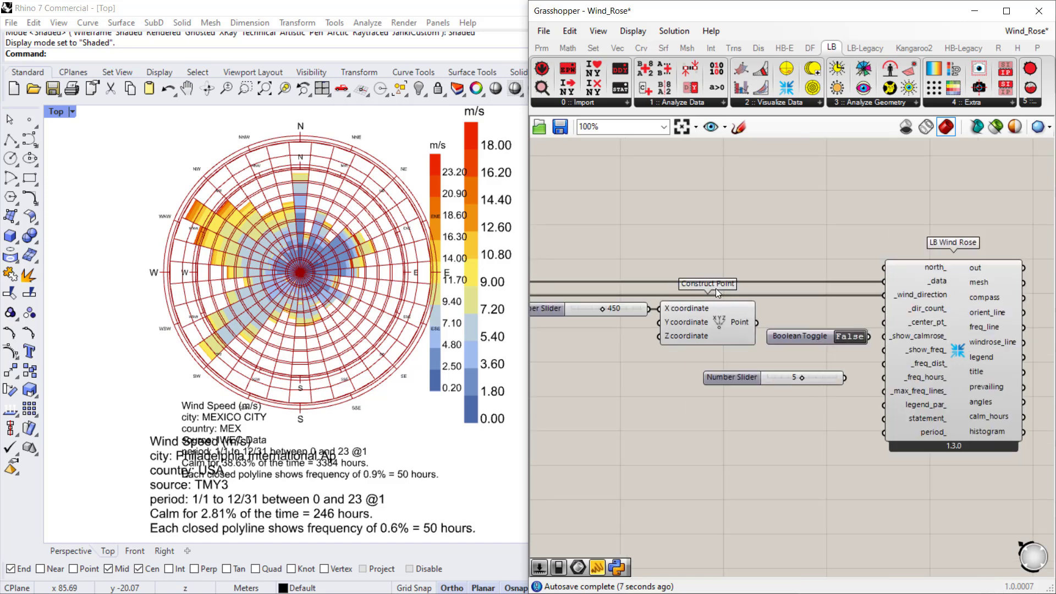
drag(757, 323, 883, 323)
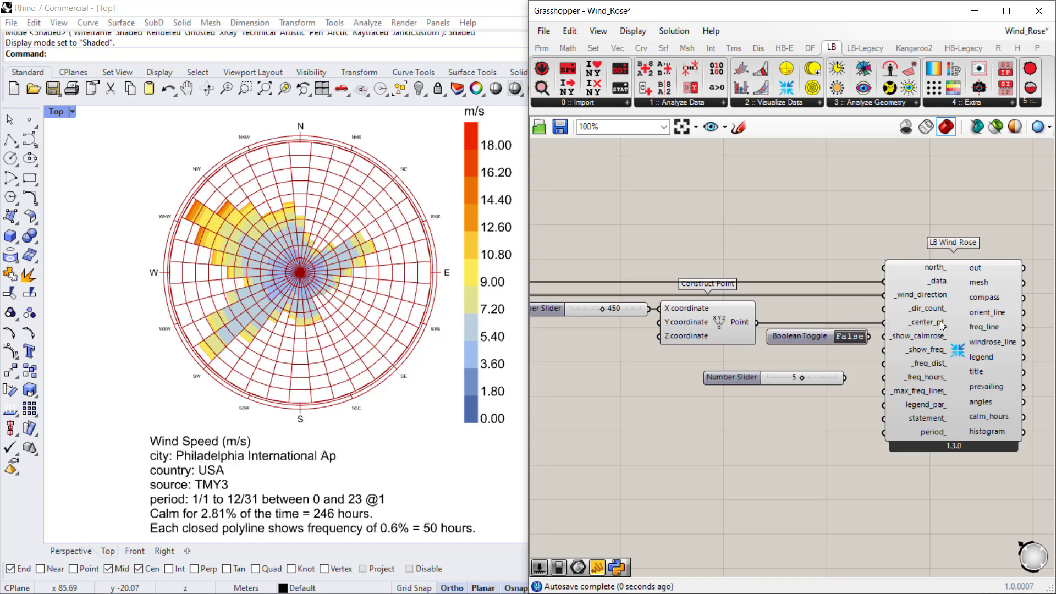
Set the existing Boolean Toggle to True and connect it to the Mexico City wind rose's _show_calmrose_ input
scroll(942, 327, up, 3)
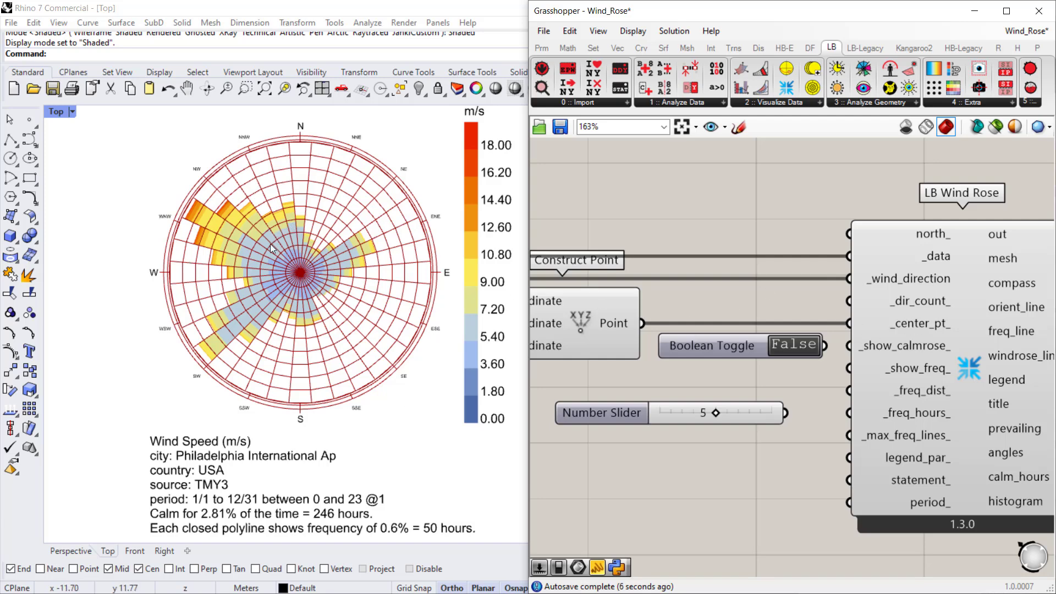
scroll(282, 246, down, 5)
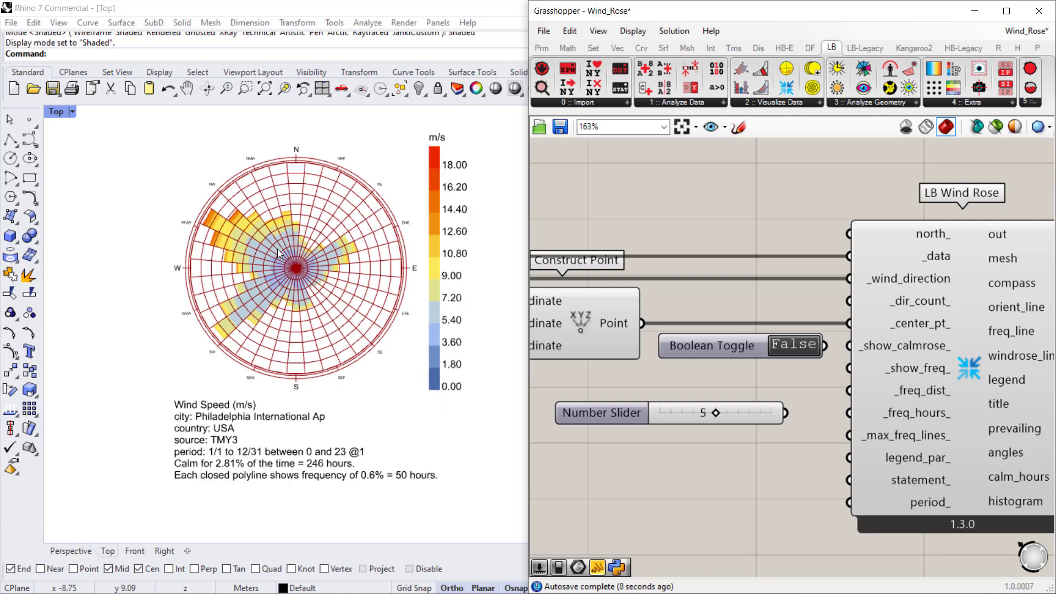
scroll(347, 257, up, 5)
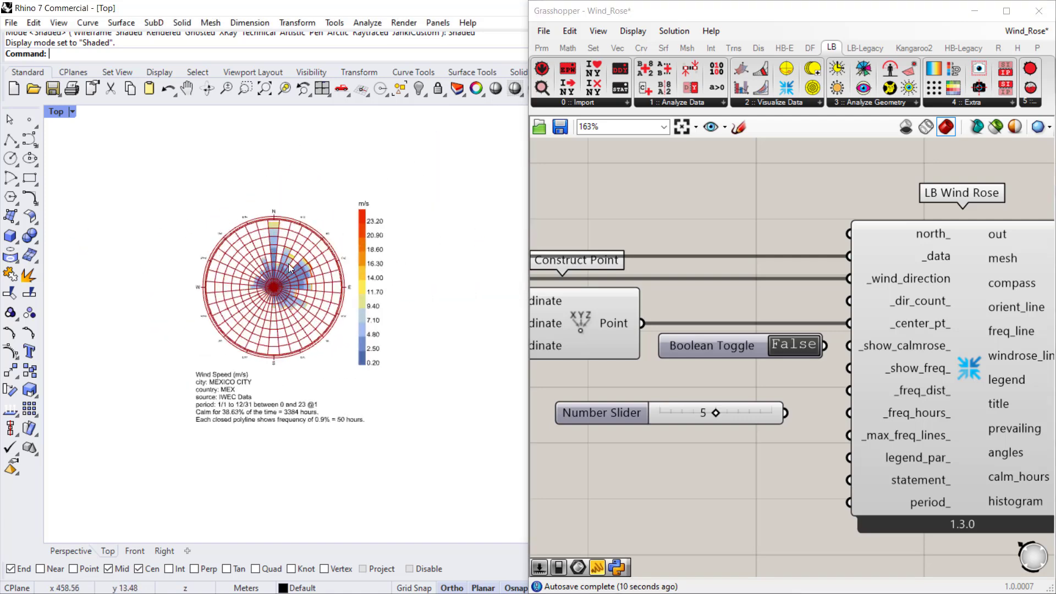
right_drag(295, 263, 315, 269)
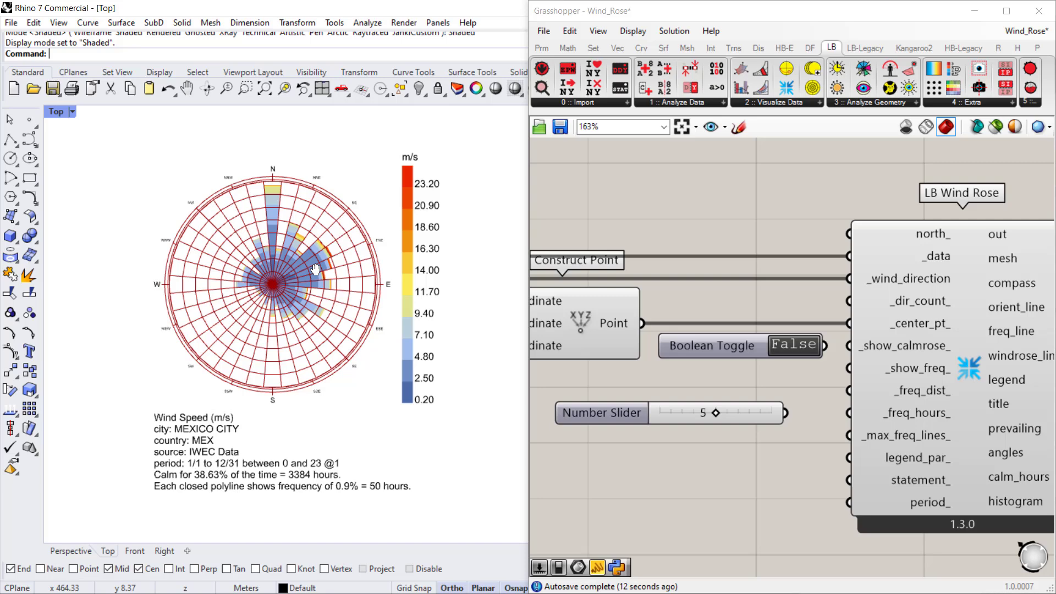
scroll(309, 263, up, 2)
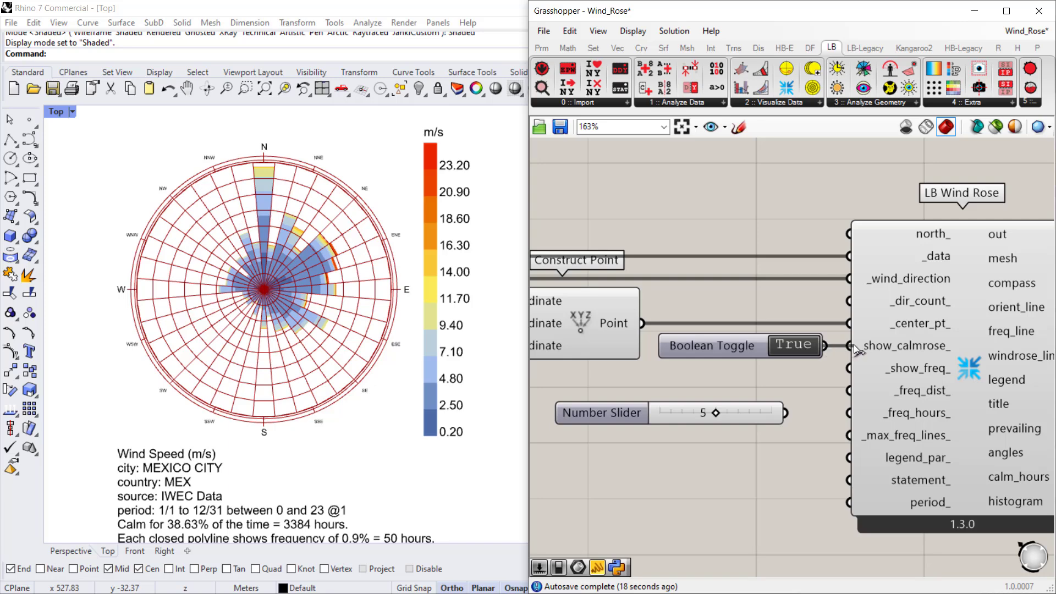
ctrl+drag(853, 344, 633, 387)
drag(831, 349, 850, 350)
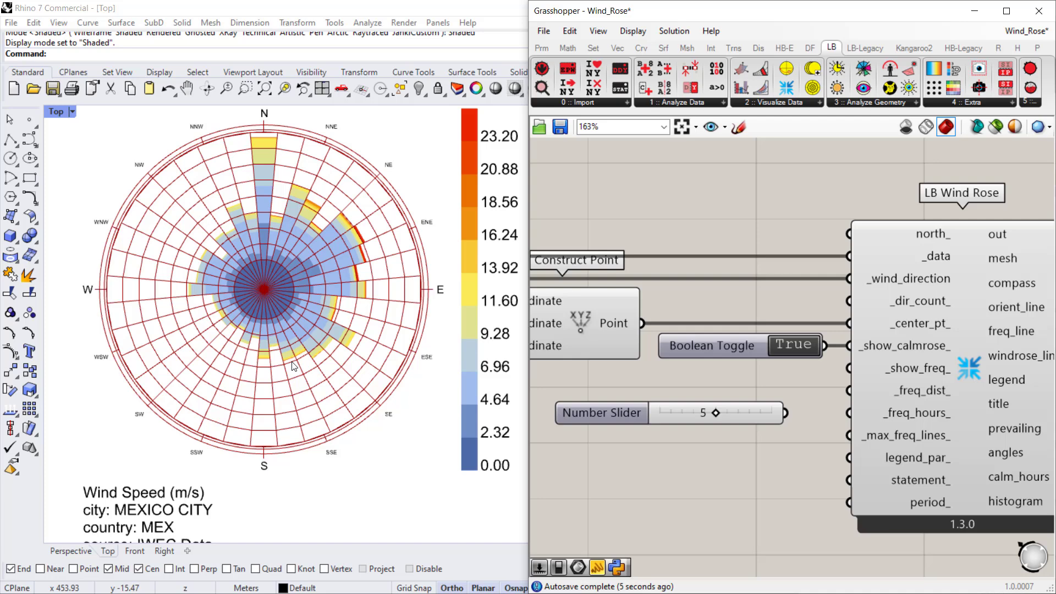
Compare the calm-hour display, legend and descriptive text of the Mexico City and Philadelphia wind roses in the Top viewport
scroll(266, 555, down, 3)
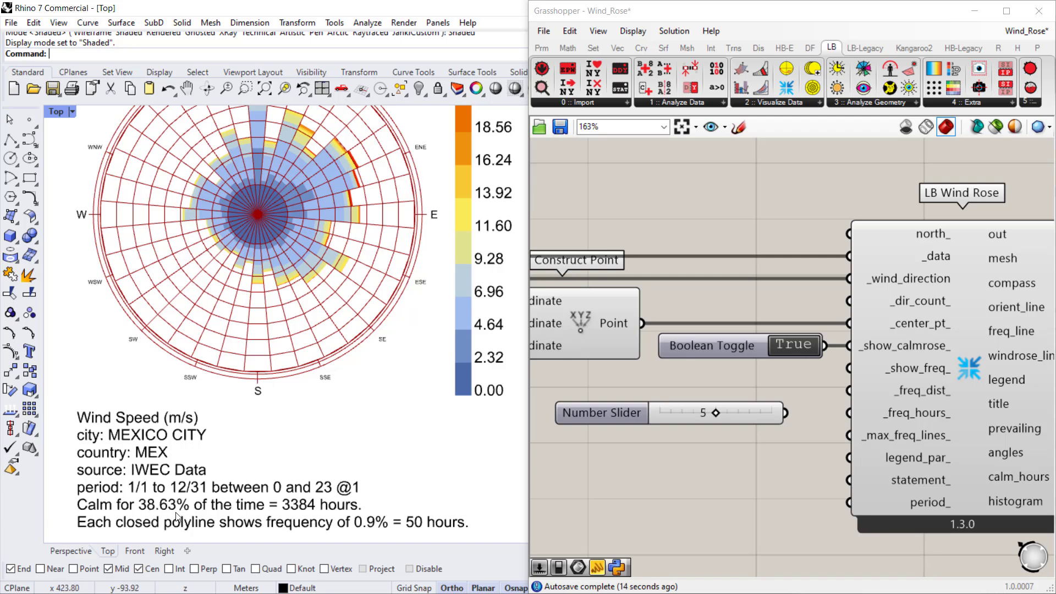
right_drag(289, 321, 301, 361)
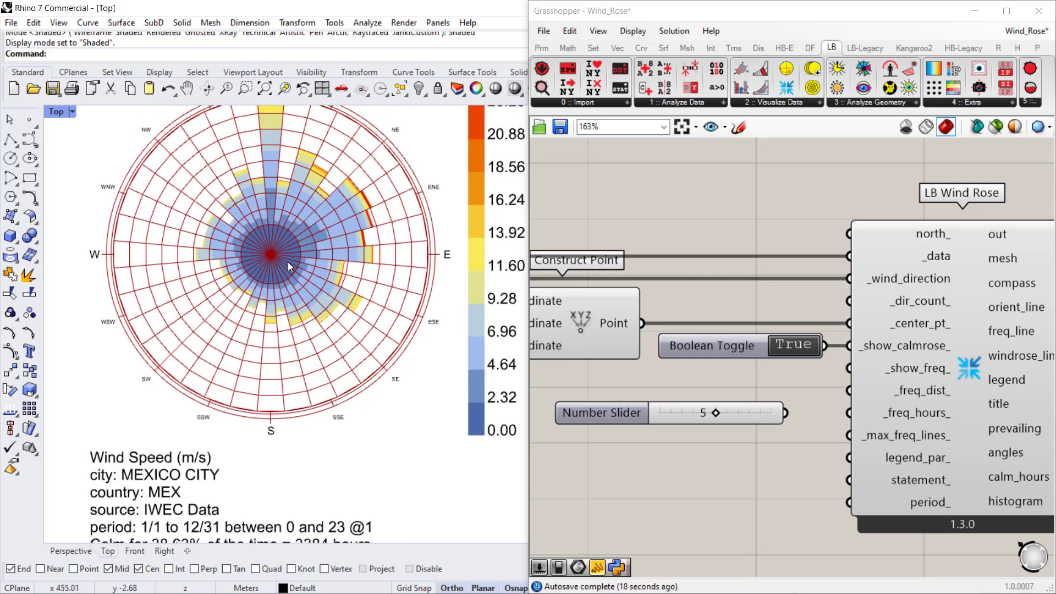
scroll(292, 262, down, 3)
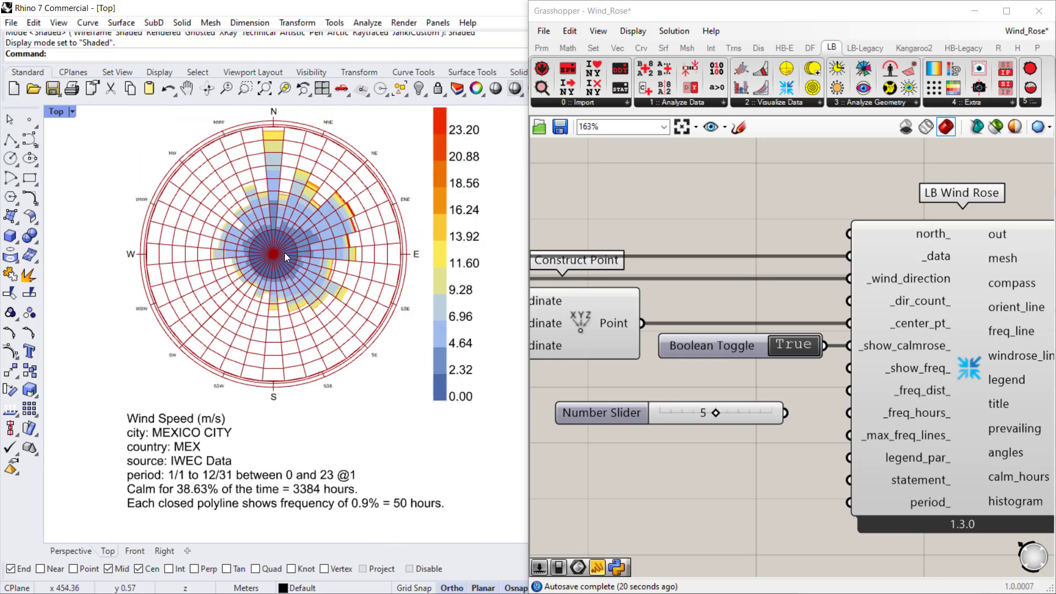
scroll(280, 236, down, 2)
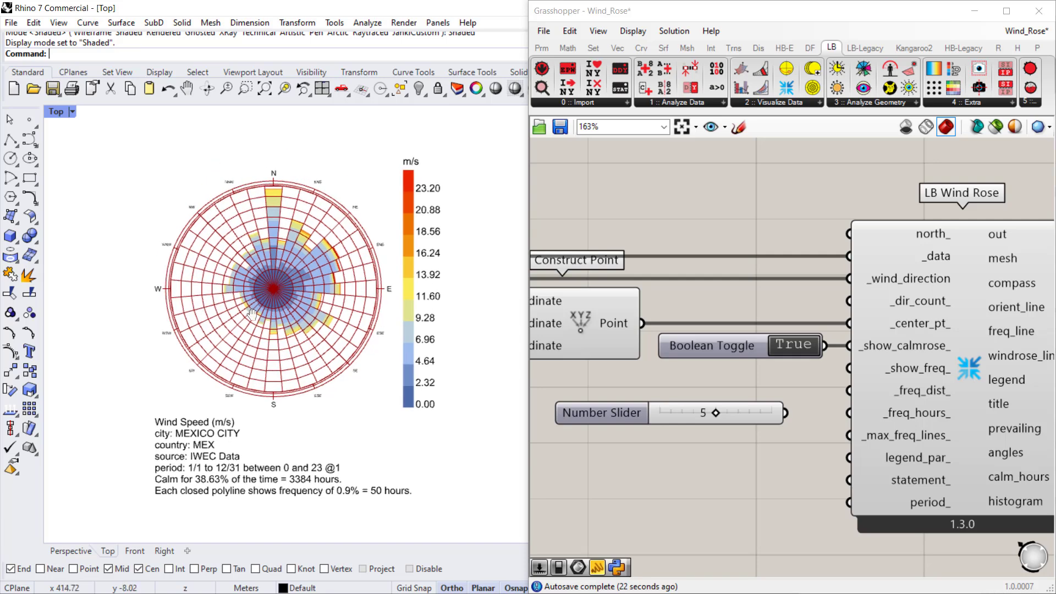
right_drag(268, 269, 527, 319)
right_drag(215, 356, 445, 364)
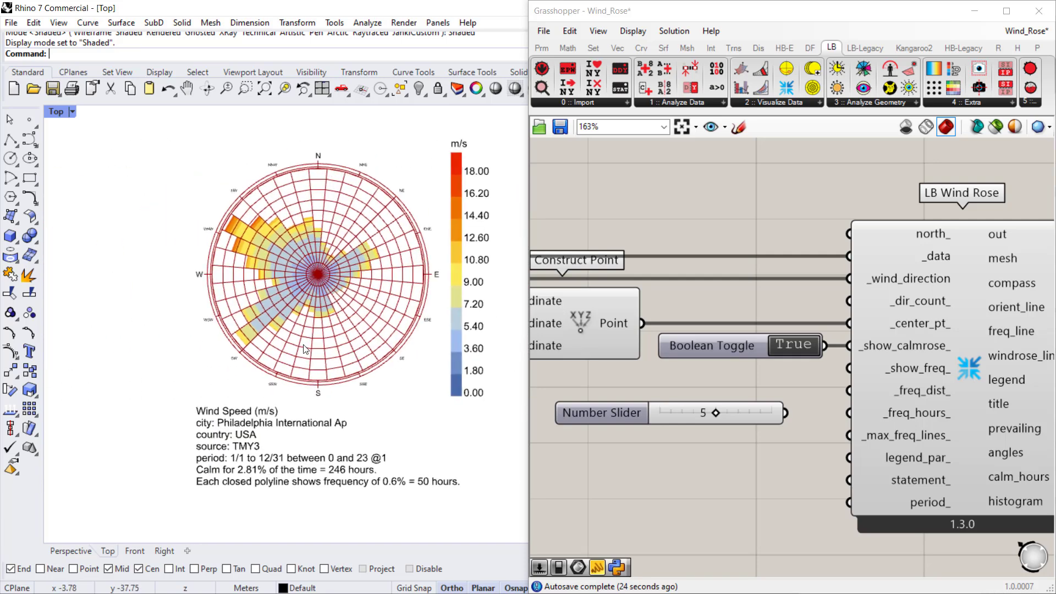
scroll(330, 357, up, 2)
right_drag(387, 318, 307, 378)
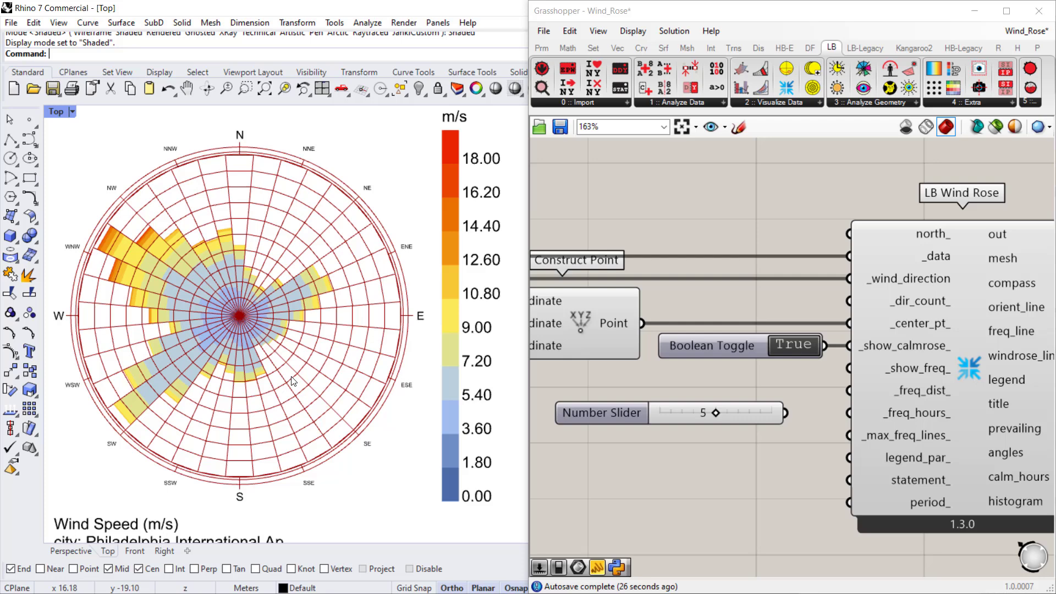
scroll(747, 465, down, 5)
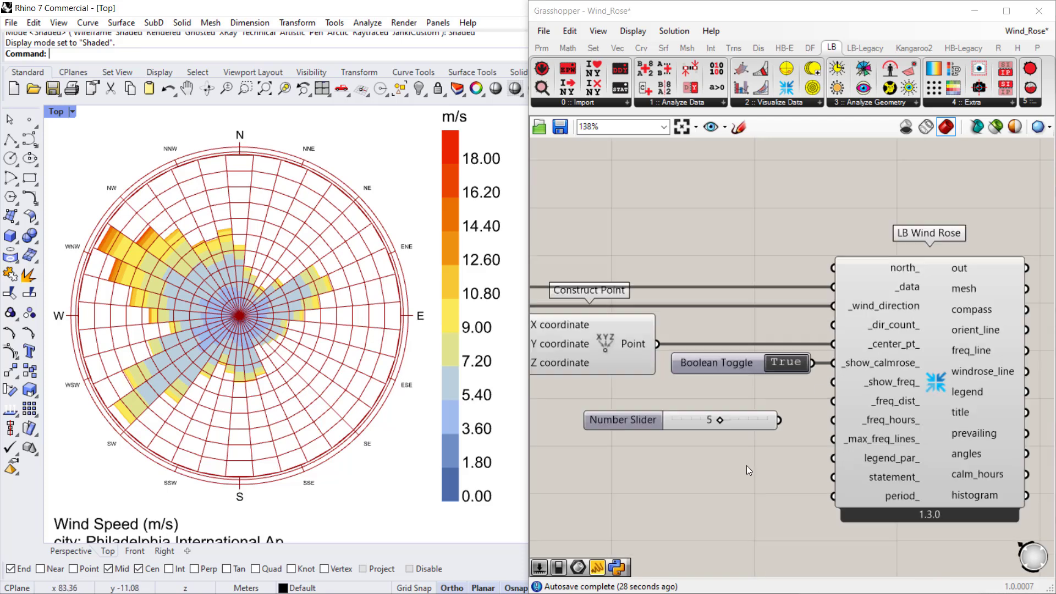
right_drag(770, 370, 772, 374)
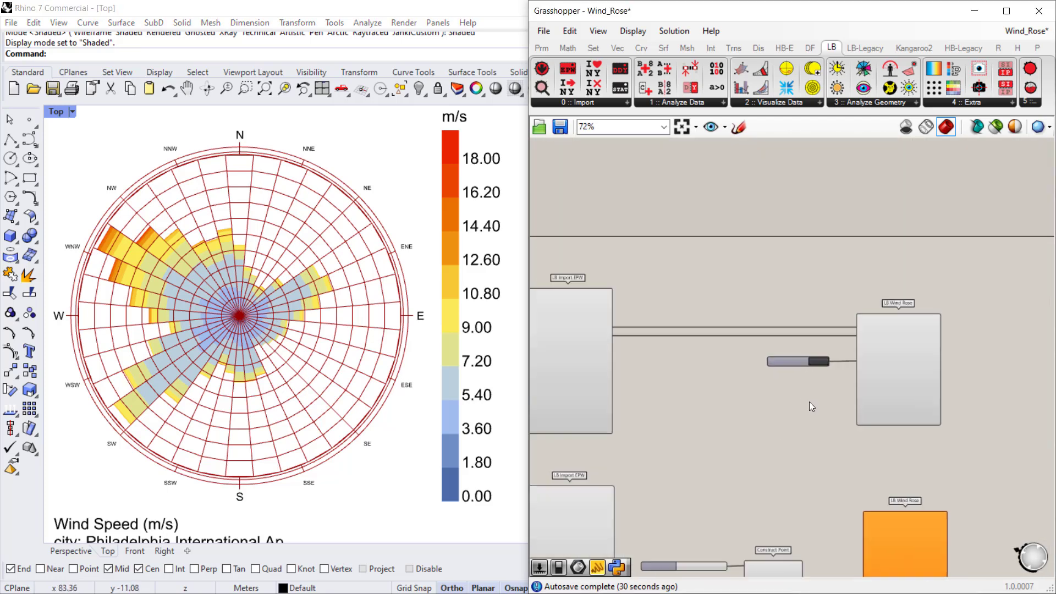
scroll(811, 403, up, 4)
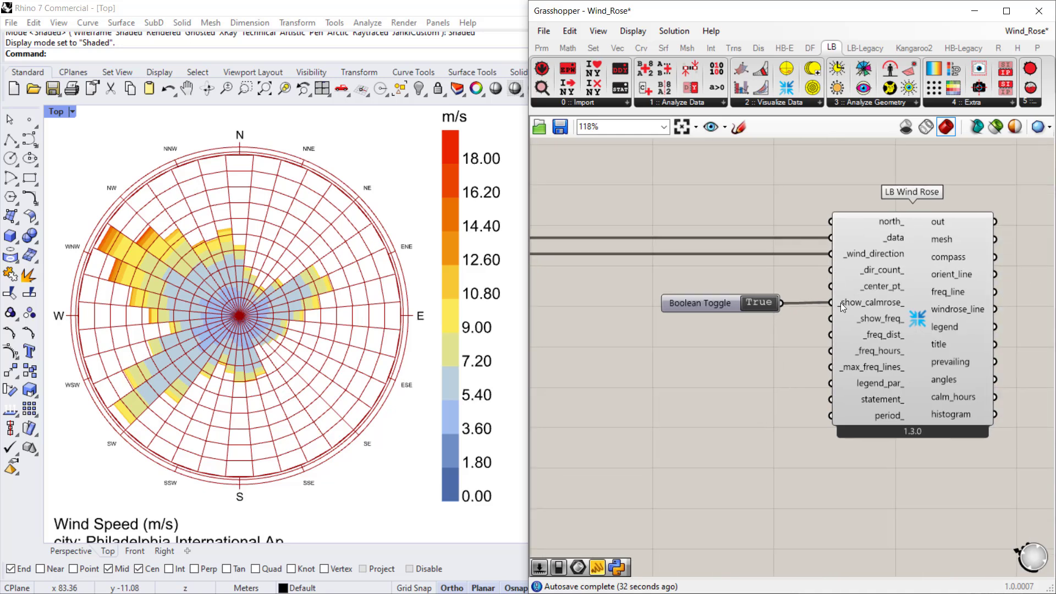
Disconnect the Boolean Toggle from the Philadelphia wind rose's _show_calmrose_ input and delete the toggle from the canvas
drag(825, 302, 831, 303)
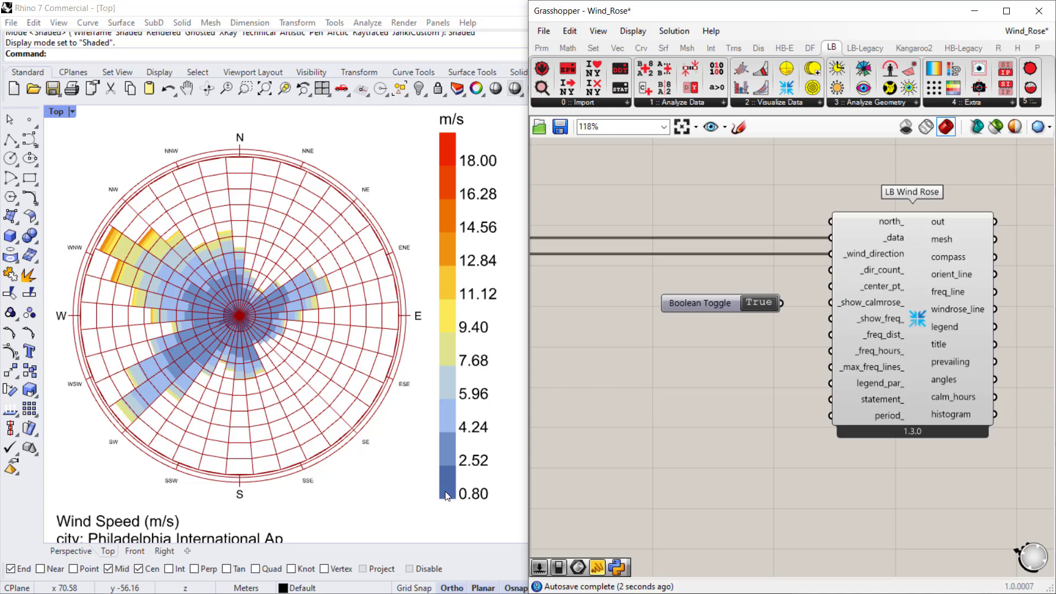
right_drag(374, 489, 358, 418)
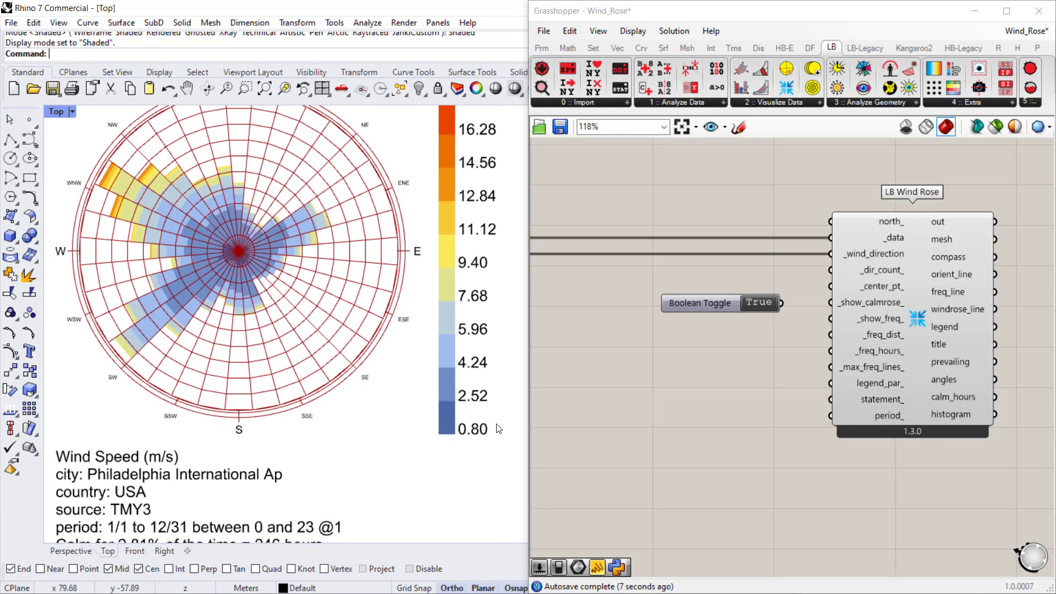
scroll(498, 428, down, 3)
right_drag(498, 428, 413, 494)
scroll(404, 402, up, 4)
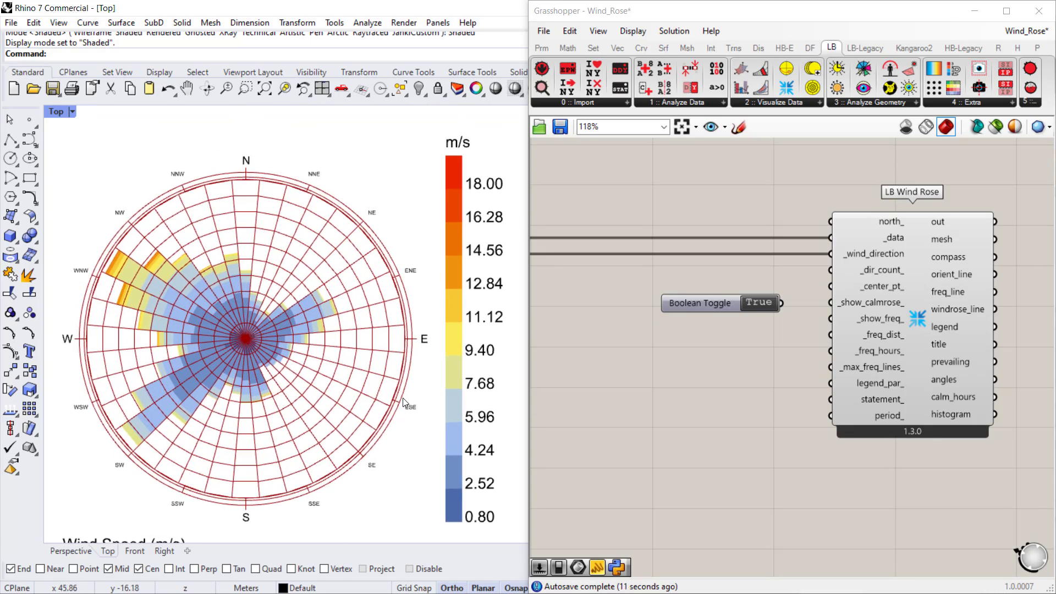
drag(764, 336, 688, 288)
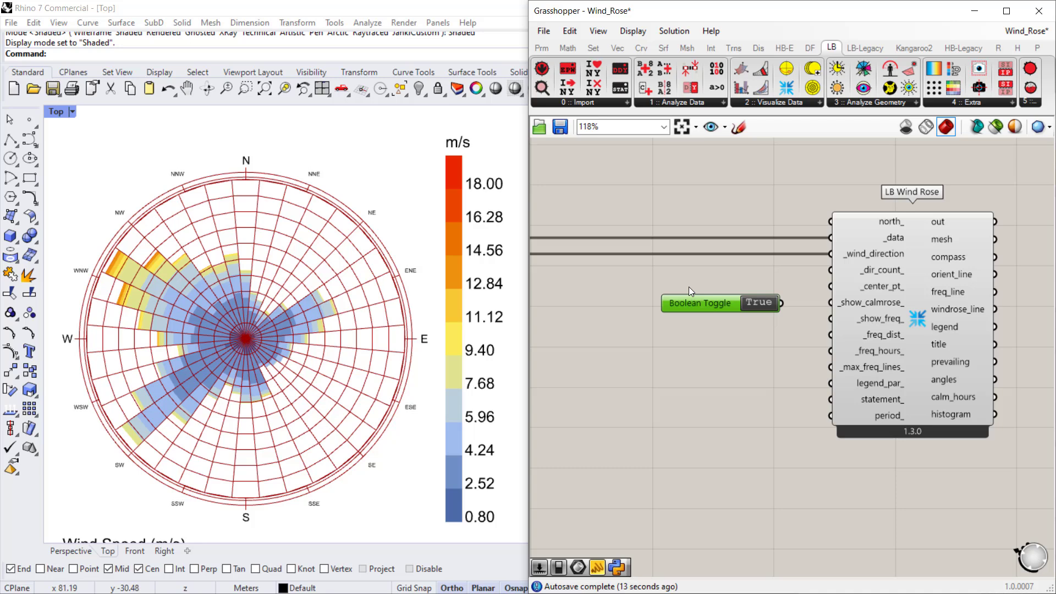
key(Delete)
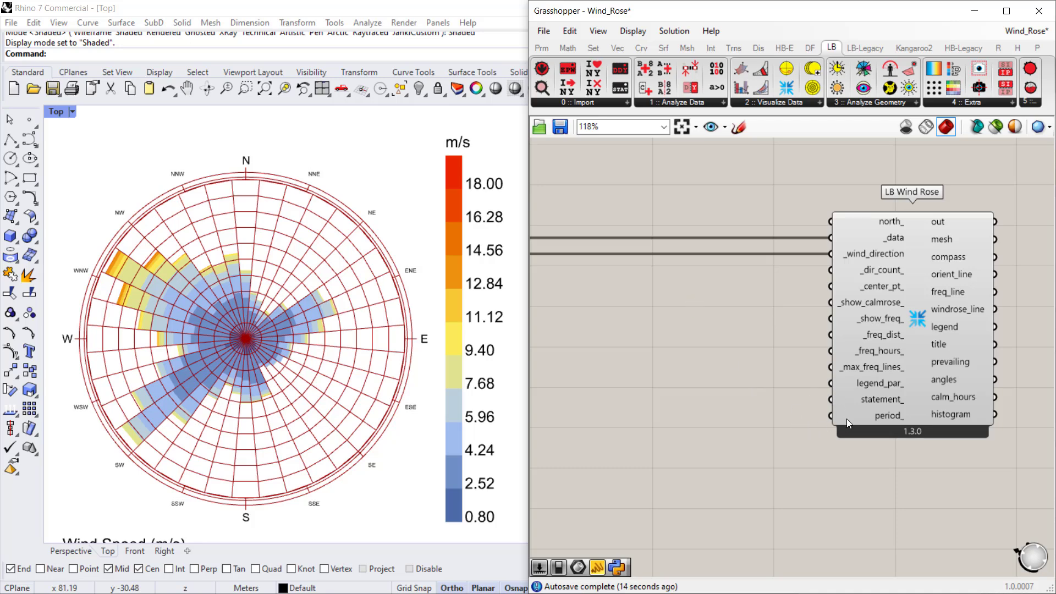
Place an LB Analysis Period component on the canvas beside the Philadelphia LB Wind Rose, near its period_ input
mouse_move(878, 417)
scroll(264, 385, down, 3)
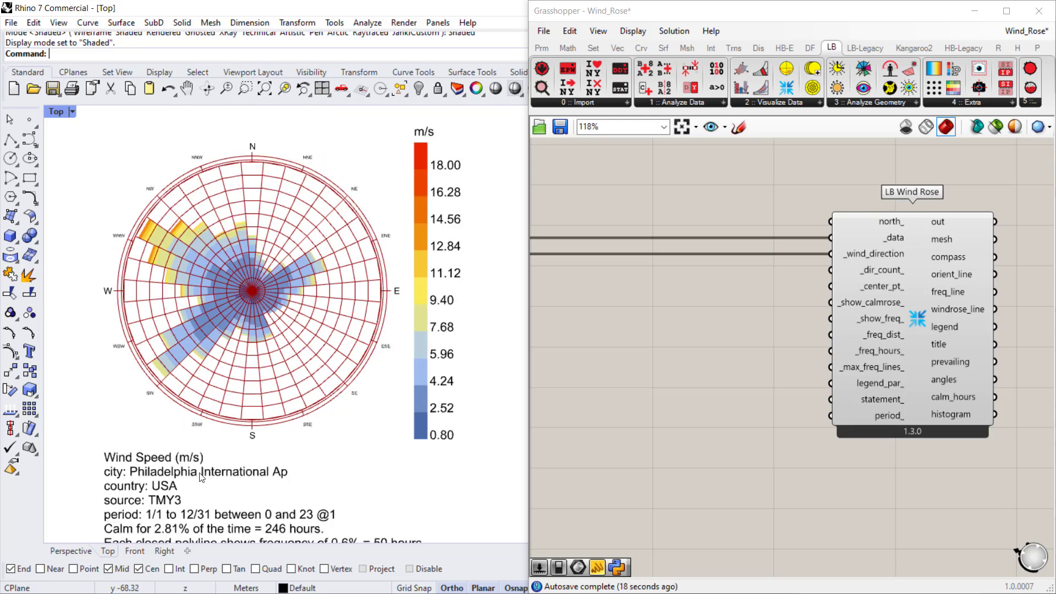
right_drag(233, 477, 228, 439)
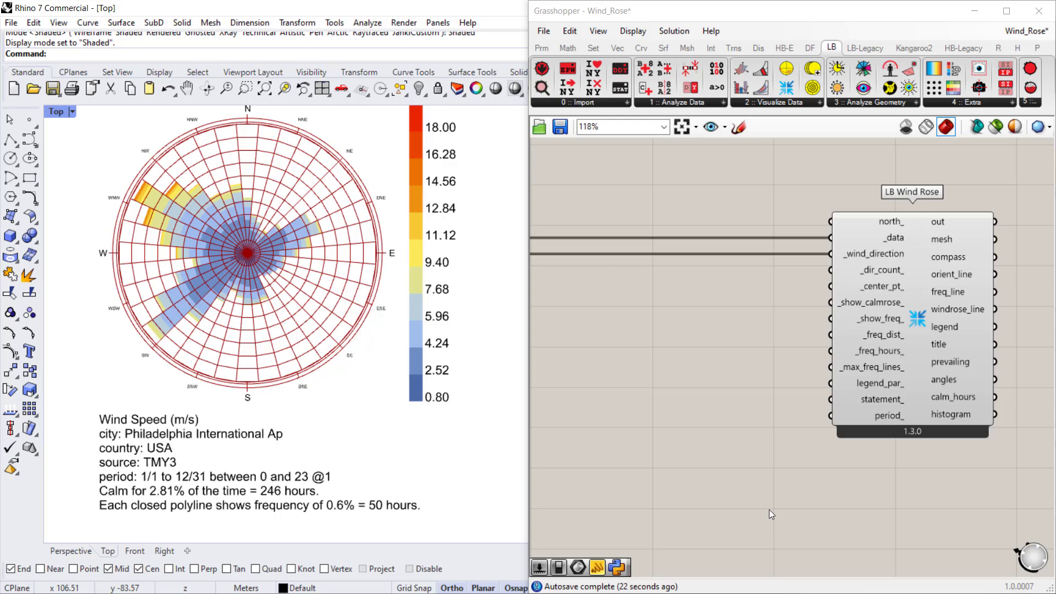
right_drag(331, 376, 333, 395)
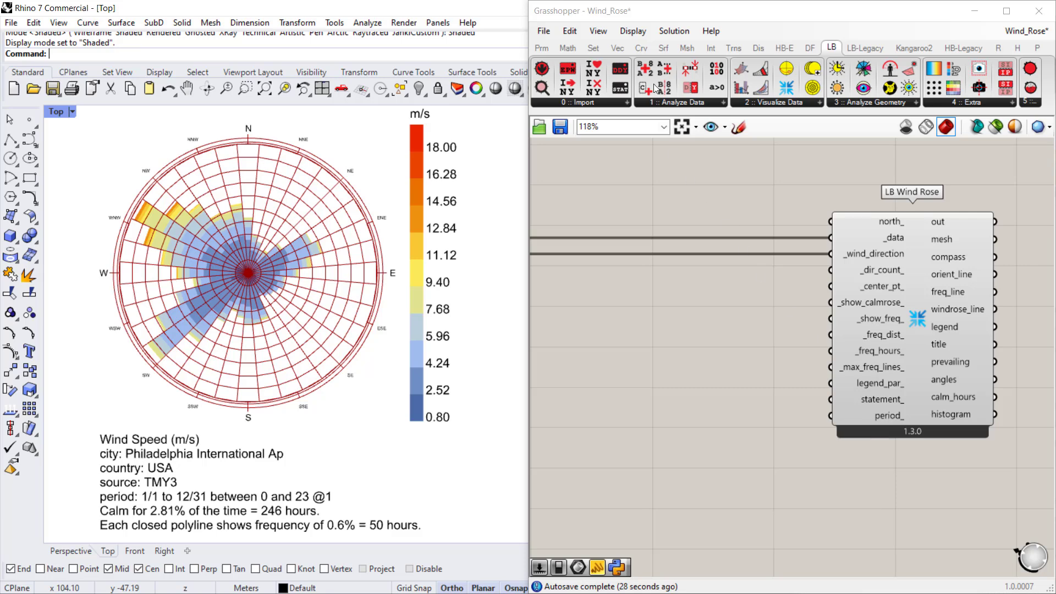
click(668, 105)
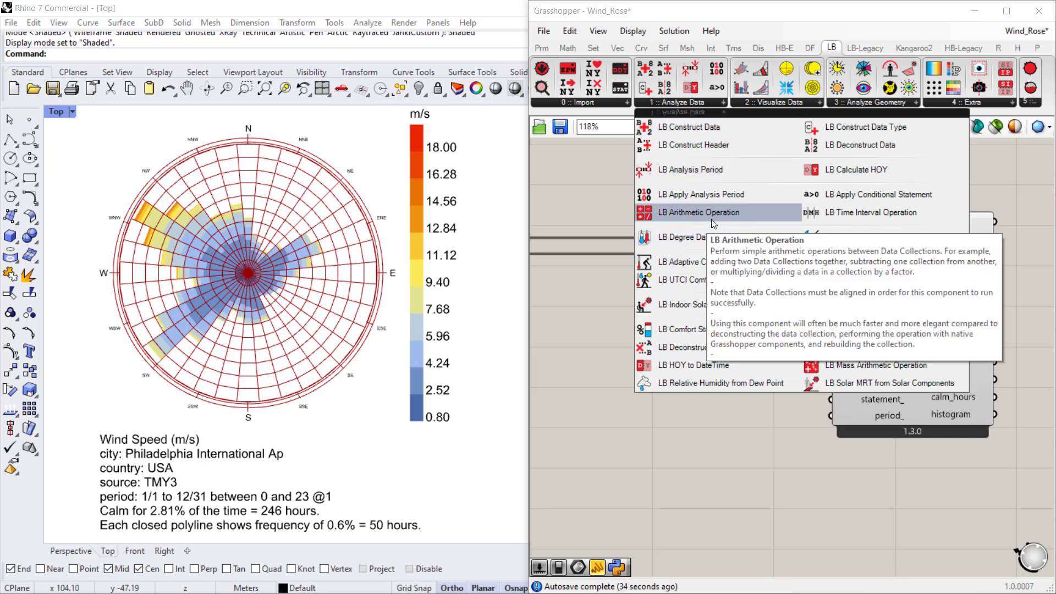
click(672, 169)
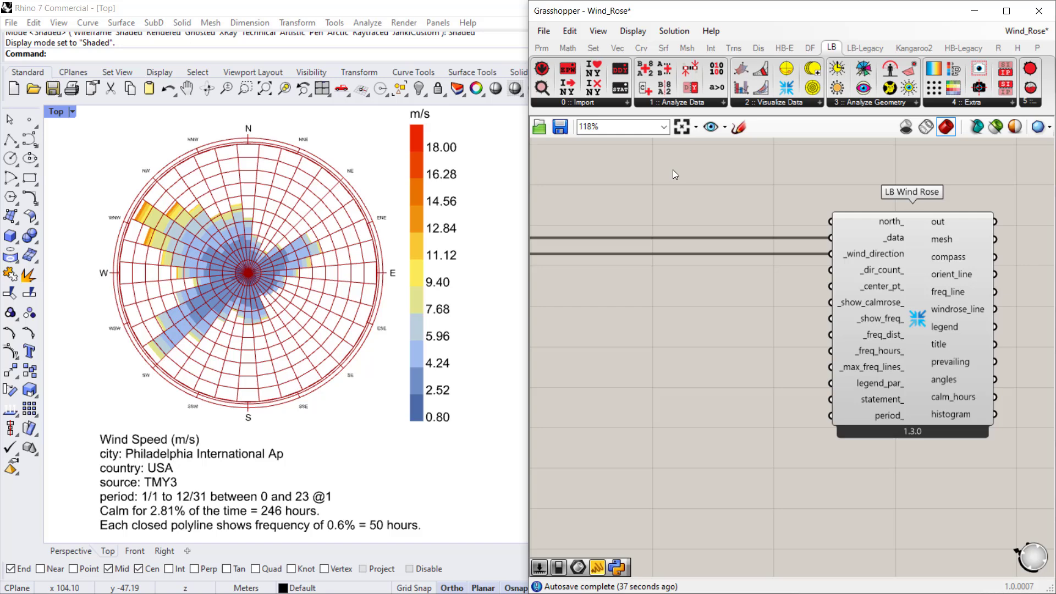
click(706, 434)
right_drag(694, 434, 760, 343)
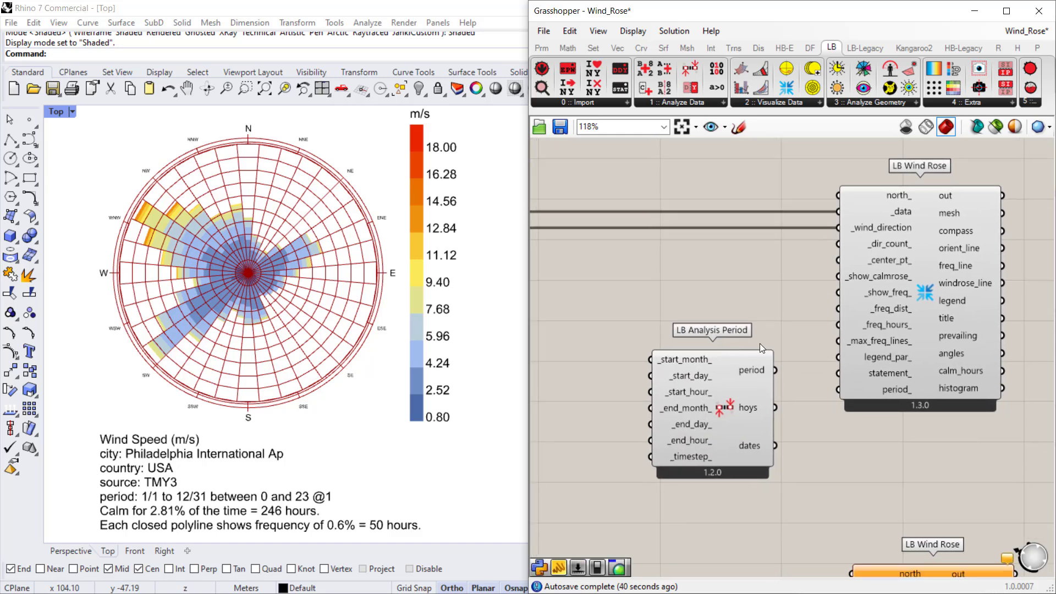
click(728, 411)
right_drag(767, 450, 868, 407)
drag(800, 402, 802, 403)
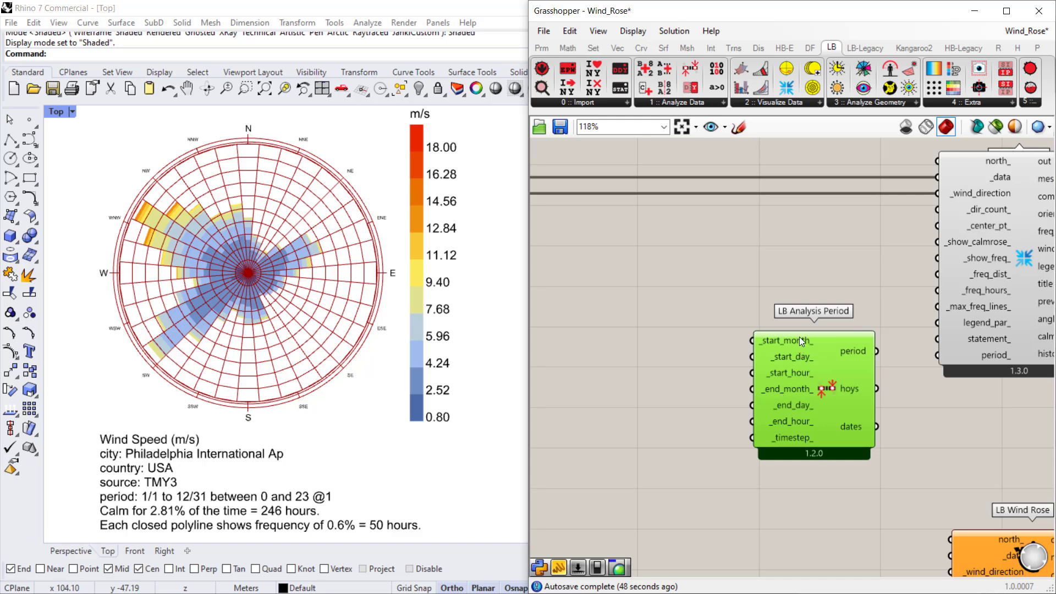
Add a number slider ranging from 1 to 12 and align it with the Analysis Period's _start_month_ input
double_click(648, 355)
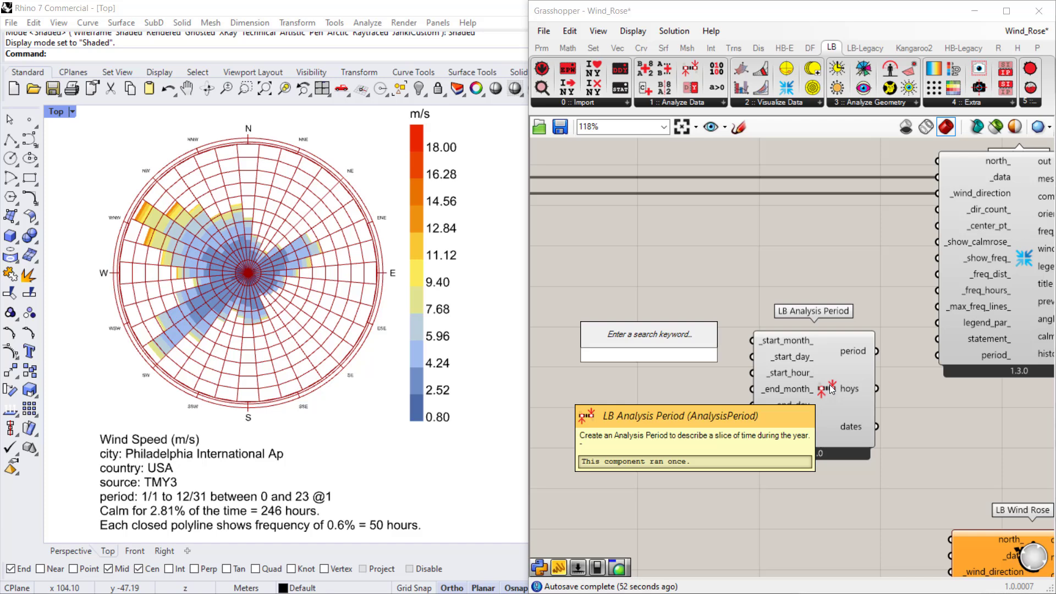
text(1)
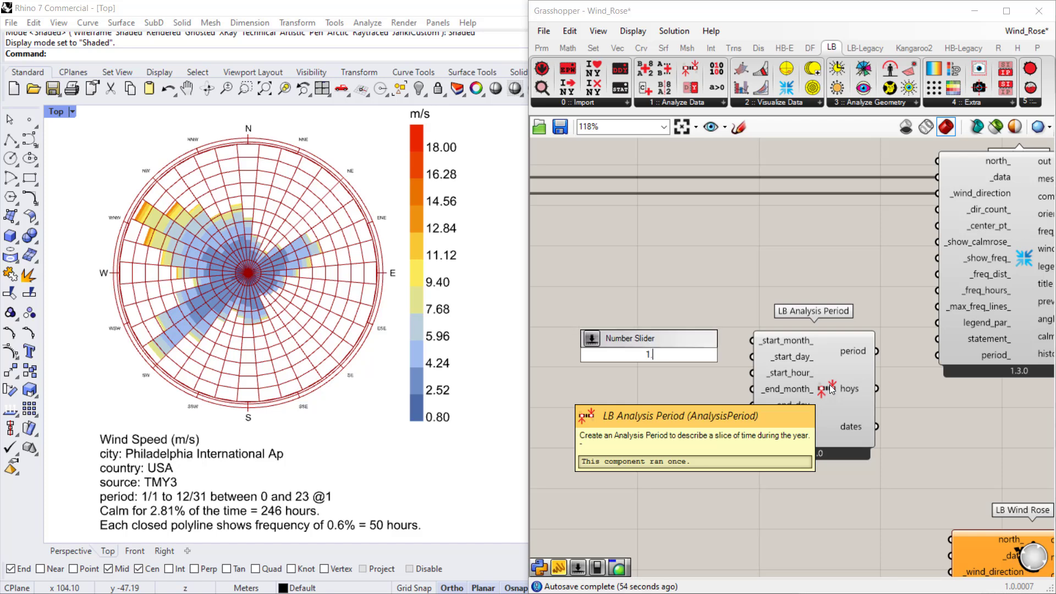
text(..12)
key(Return)
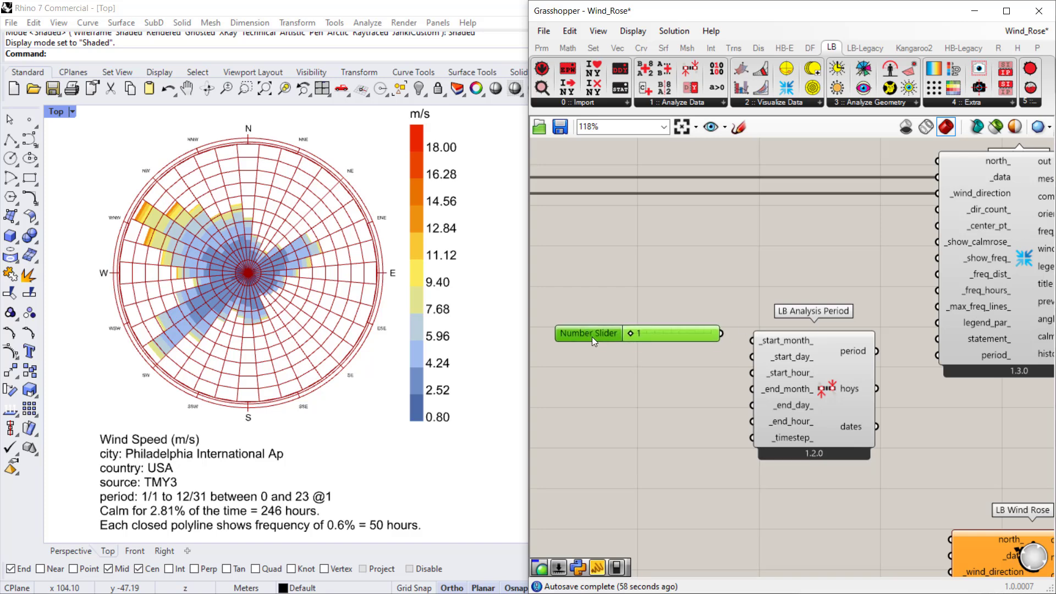
drag(592, 336, 590, 343)
Add a number slider ranging from 1 to 31 directly below the month slider for the start day
double_click(600, 391)
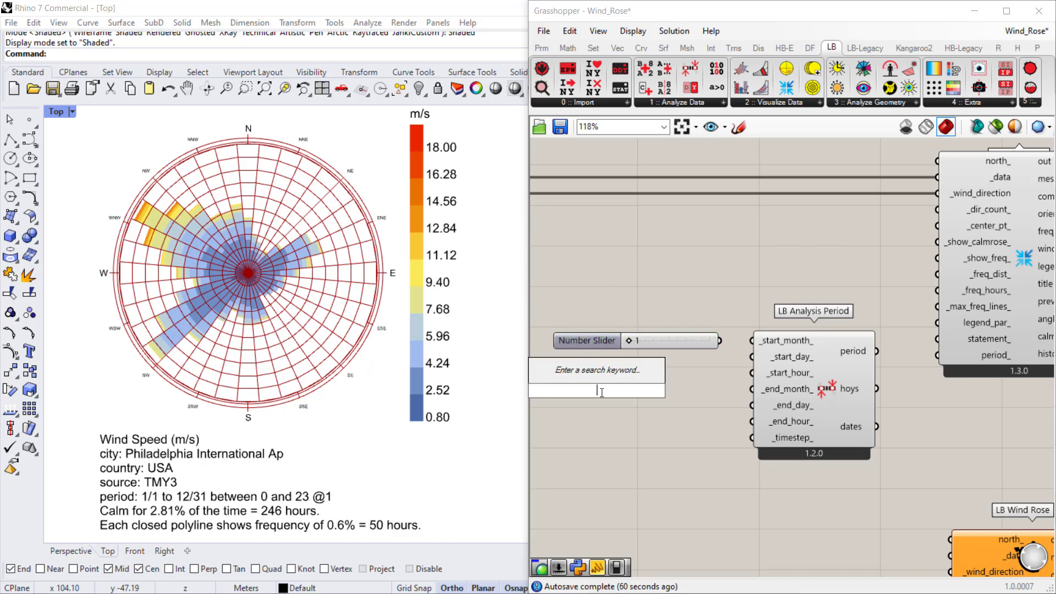
text(1..31)
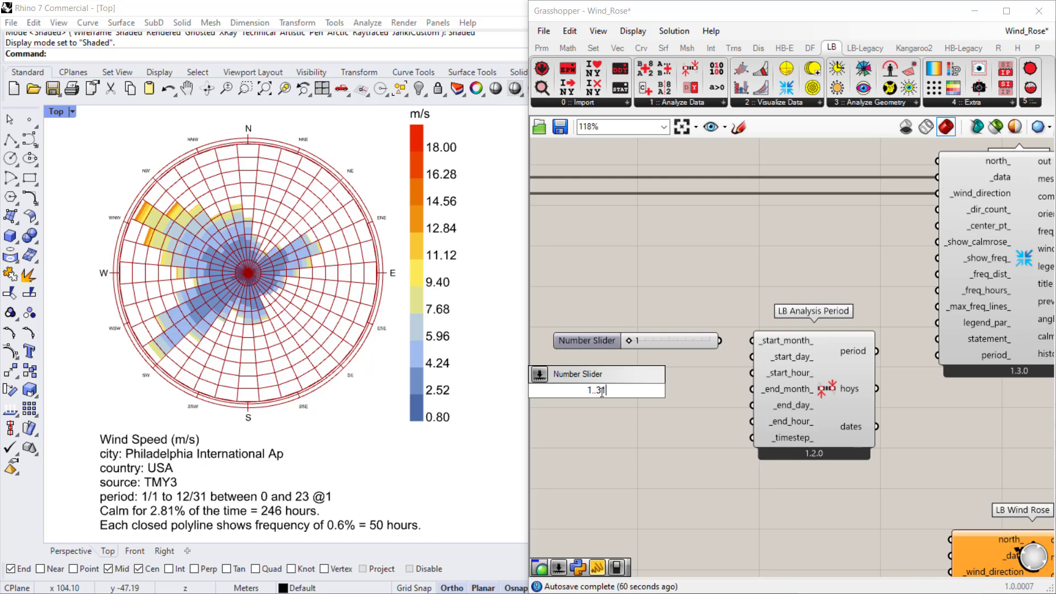
key(Return)
drag(600, 394, 603, 371)
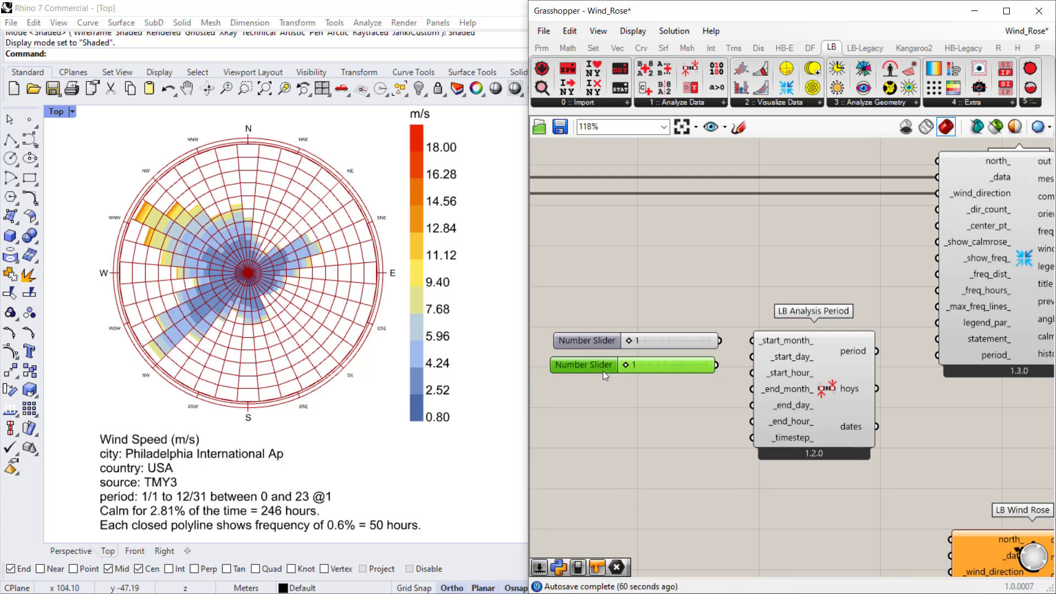
Add a number slider ranging from 0 to 23 and stack it below the day slider for the start hour
double_click(606, 394)
text(0)
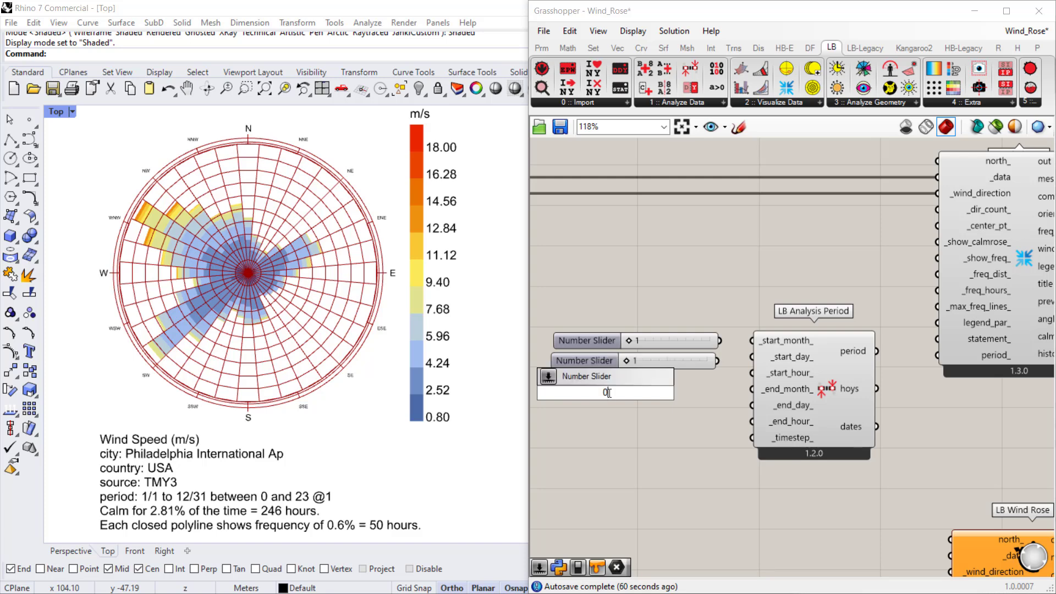
text(..23)
key(Return)
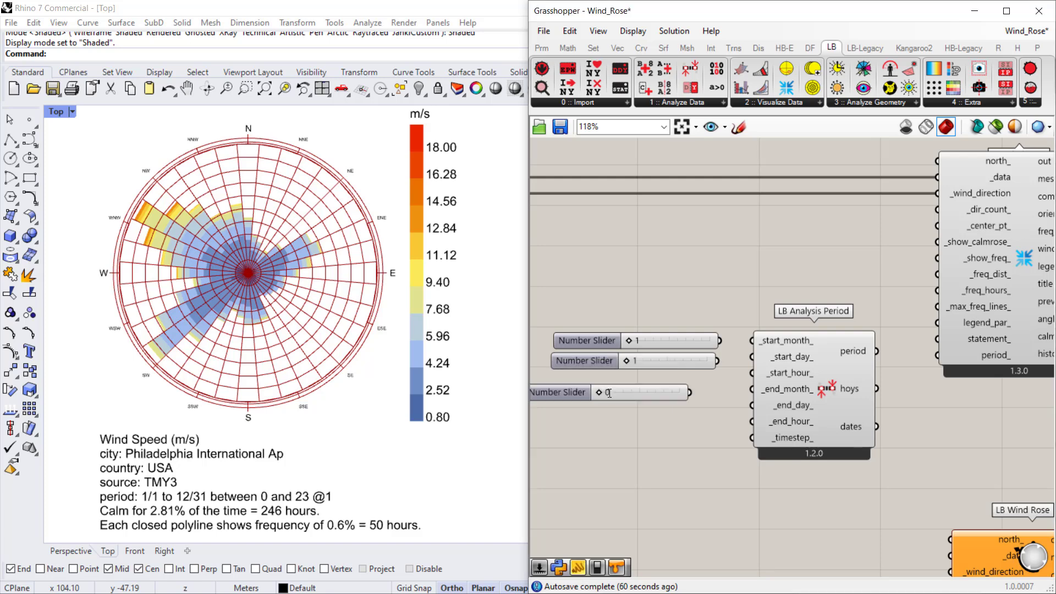
drag(568, 391, 595, 380)
Duplicate the month, day and hour sliders and place the copies below the originals for the end of the period
drag(688, 425, 626, 319)
key(ctrl+c)
key(ctrl+v)
drag(605, 355, 596, 406)
click(734, 385)
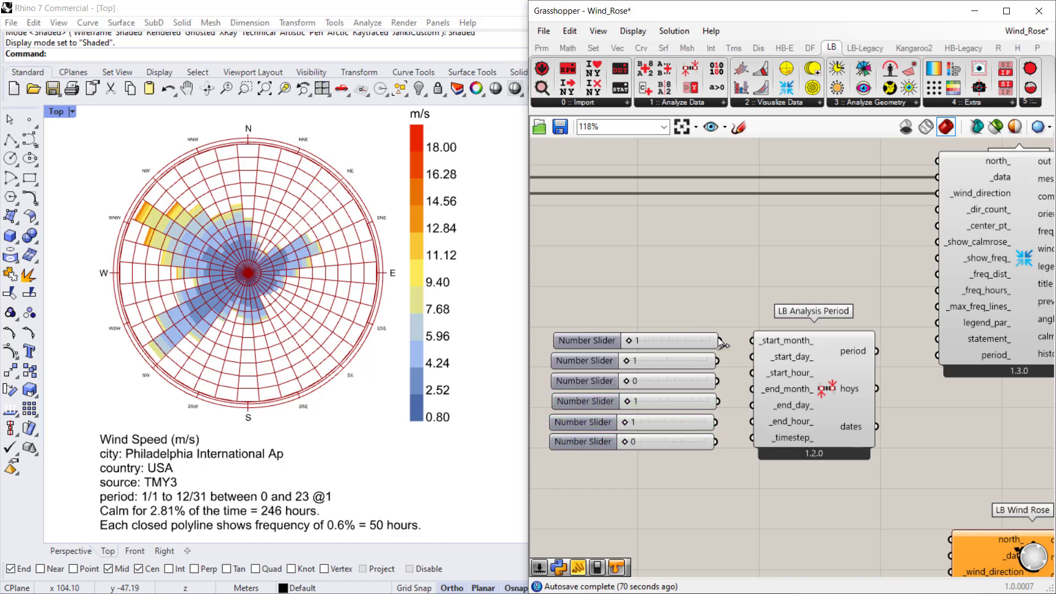
Connect the six sliders to the Analysis Period's start and end month, day and hour inputs, setting end day 31 and end hour 23
drag(718, 341, 752, 356)
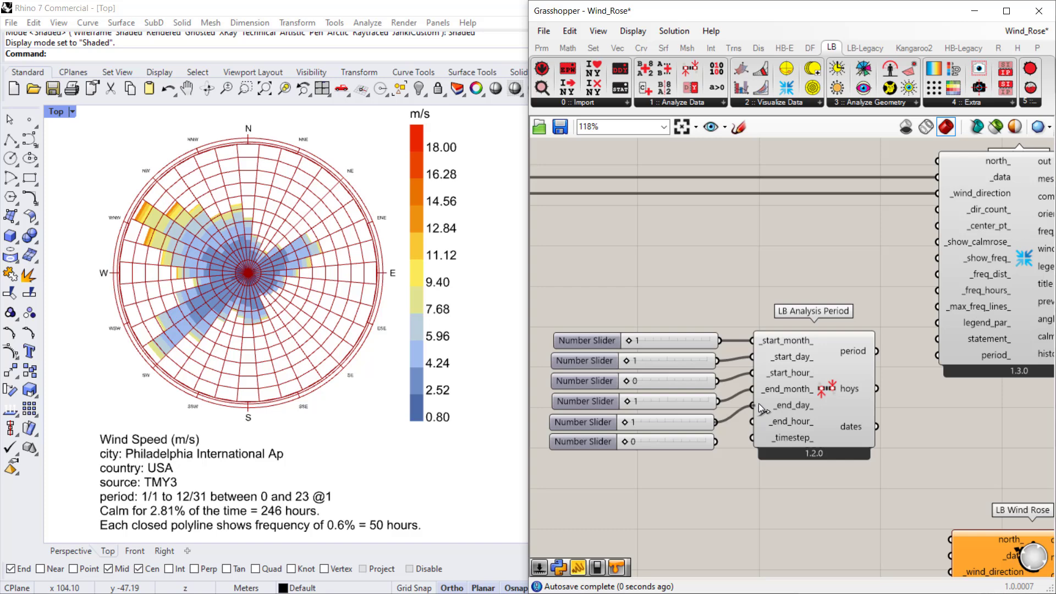
drag(715, 441, 752, 421)
drag(631, 404, 725, 424)
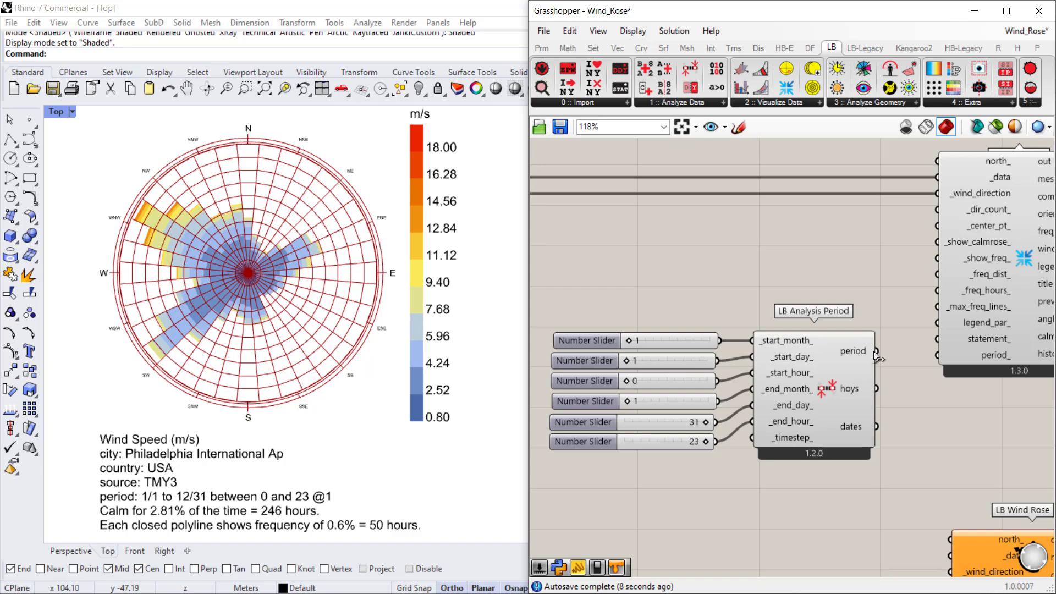
Connect the Analysis Period's period output to the Philadelphia wind rose's period_ input and shift the slider group slightly
drag(876, 351, 938, 355)
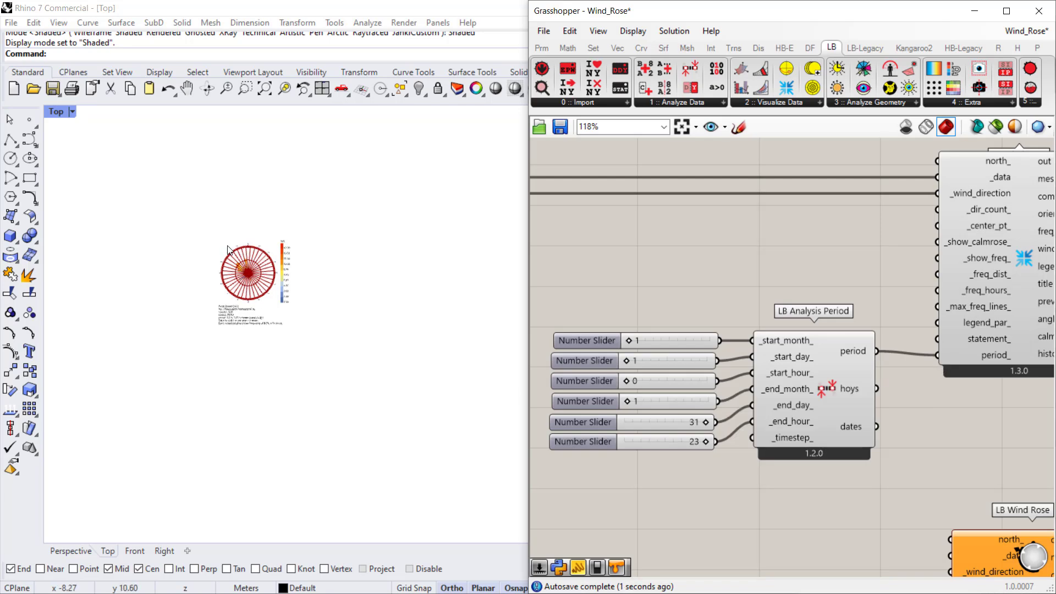
scroll(226, 268, up, 5)
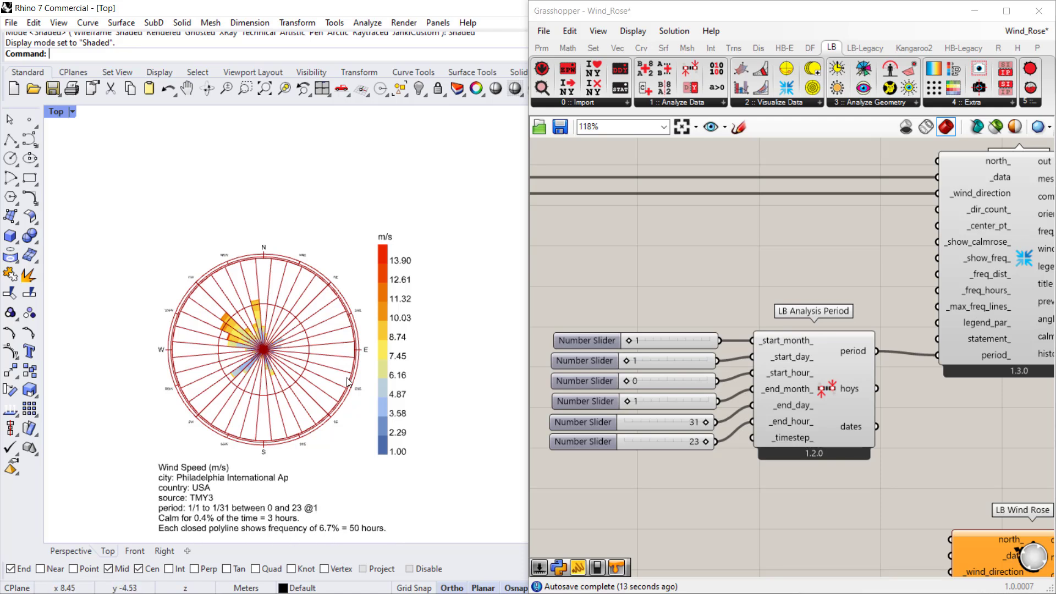
drag(867, 490, 718, 355)
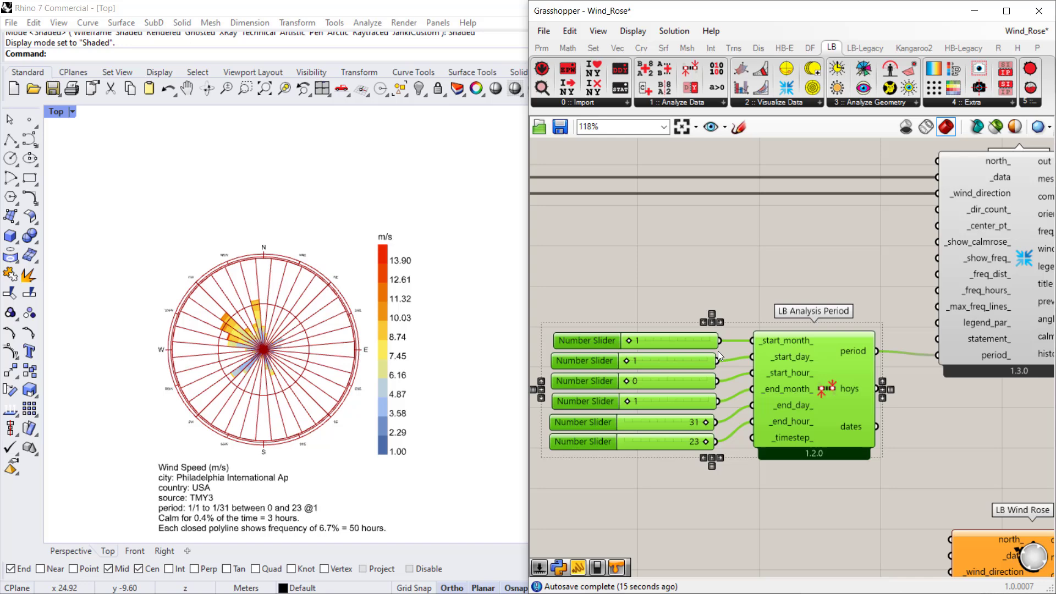
drag(856, 380, 861, 385)
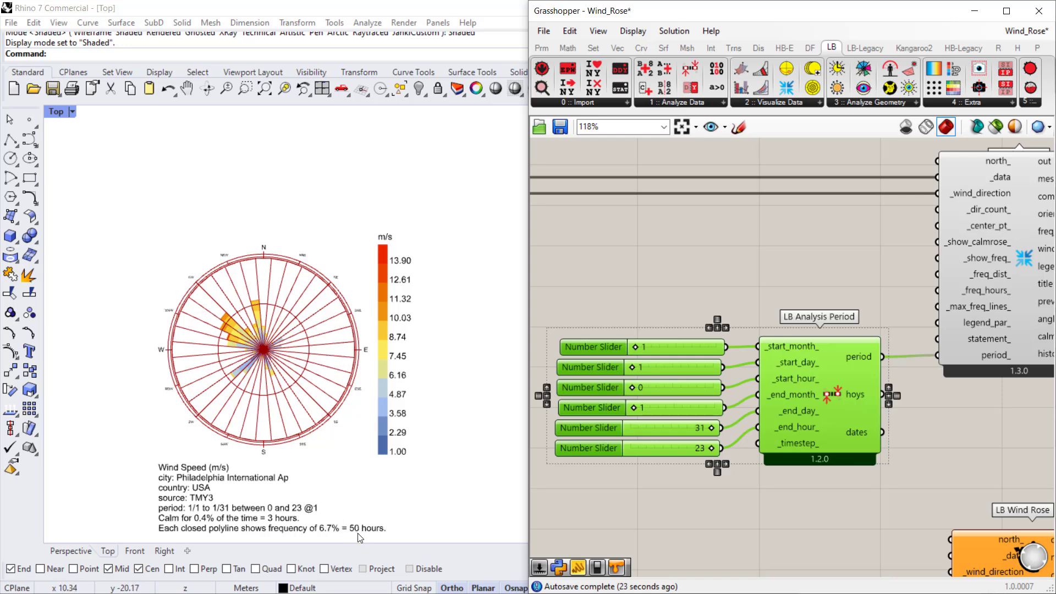
Add a number slider set to 5 and connect it to the Philadelphia wind rose's _freq_hours_ input
mouse_move(986, 277)
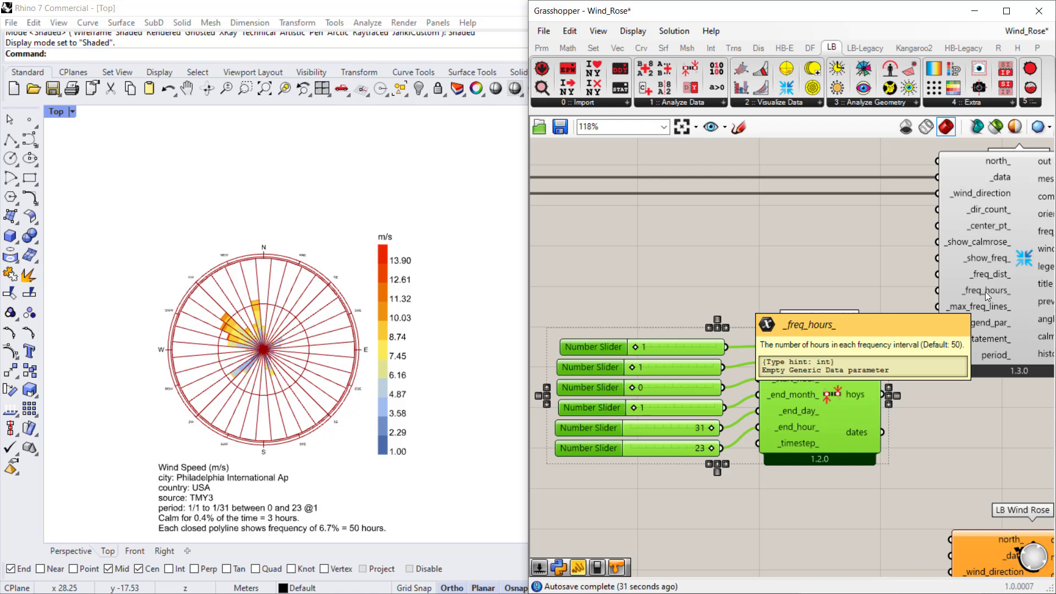
double_click(809, 285)
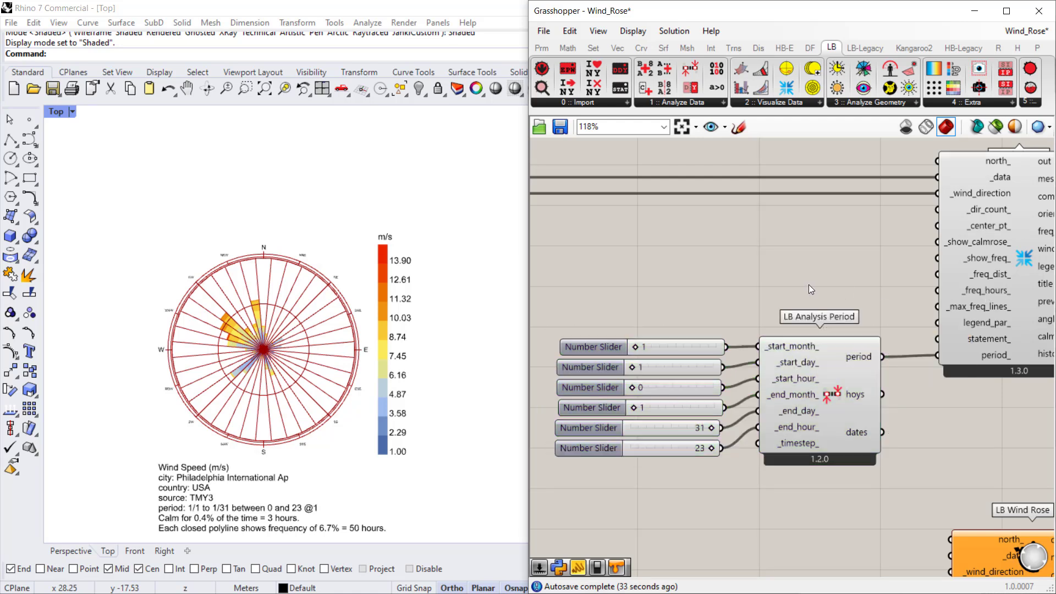
text(5)
key(Return)
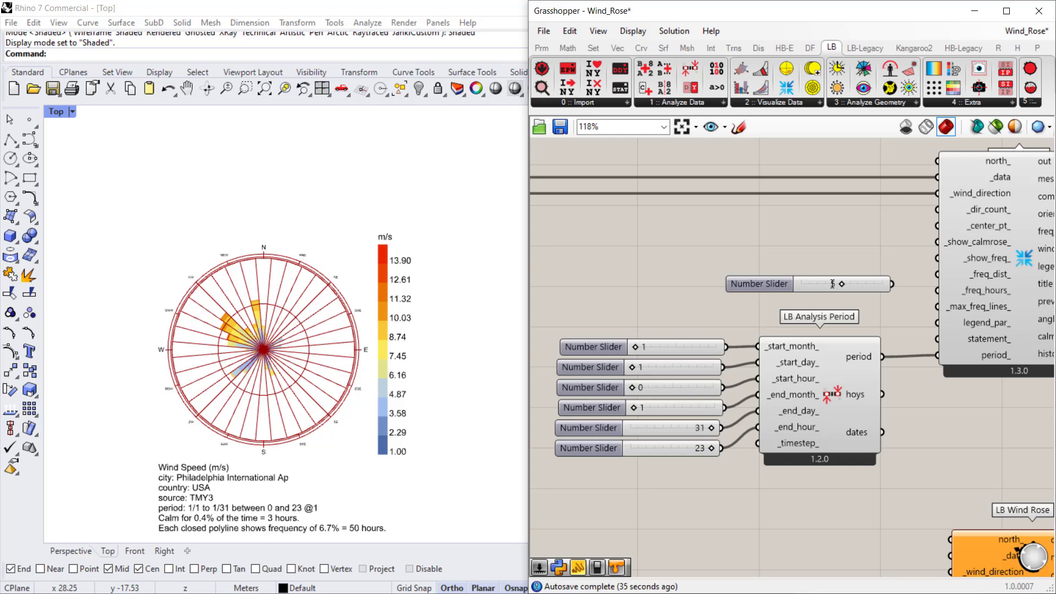
drag(831, 284, 937, 290)
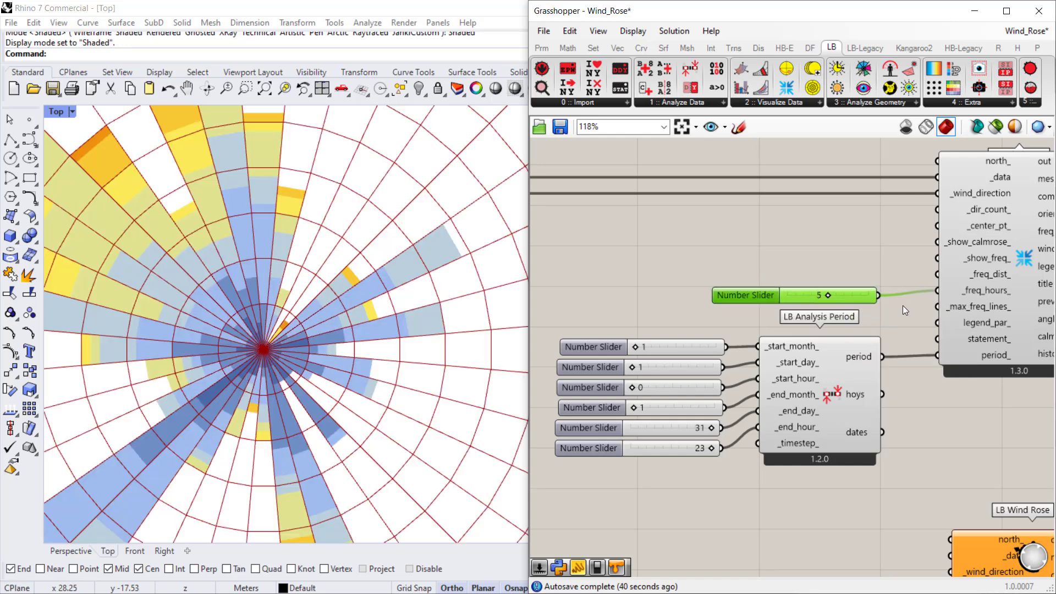
drag(764, 297, 765, 291)
scroll(254, 336, down, 5)
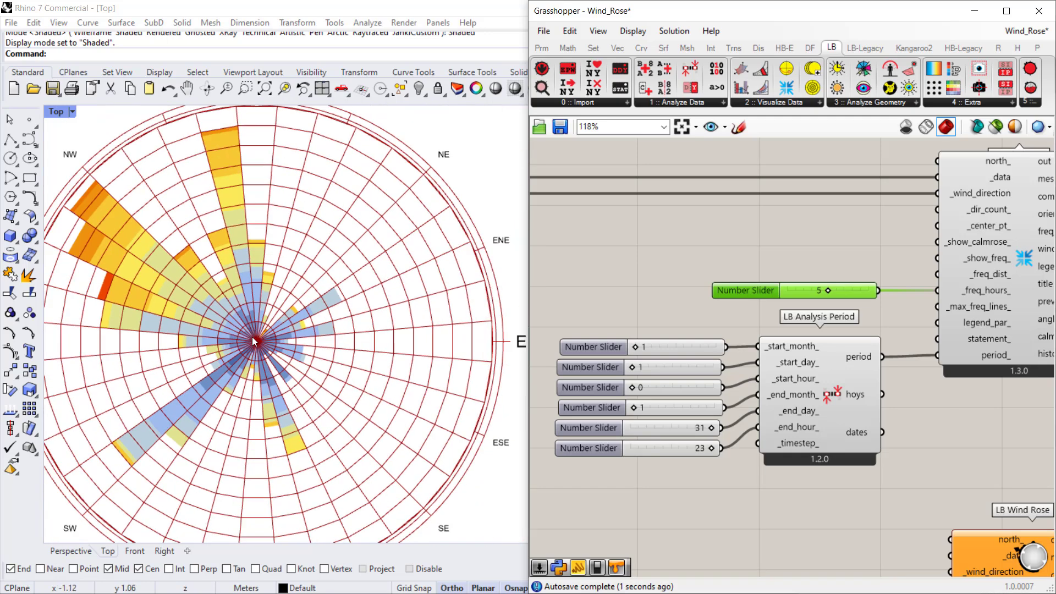
scroll(275, 295, down, 4)
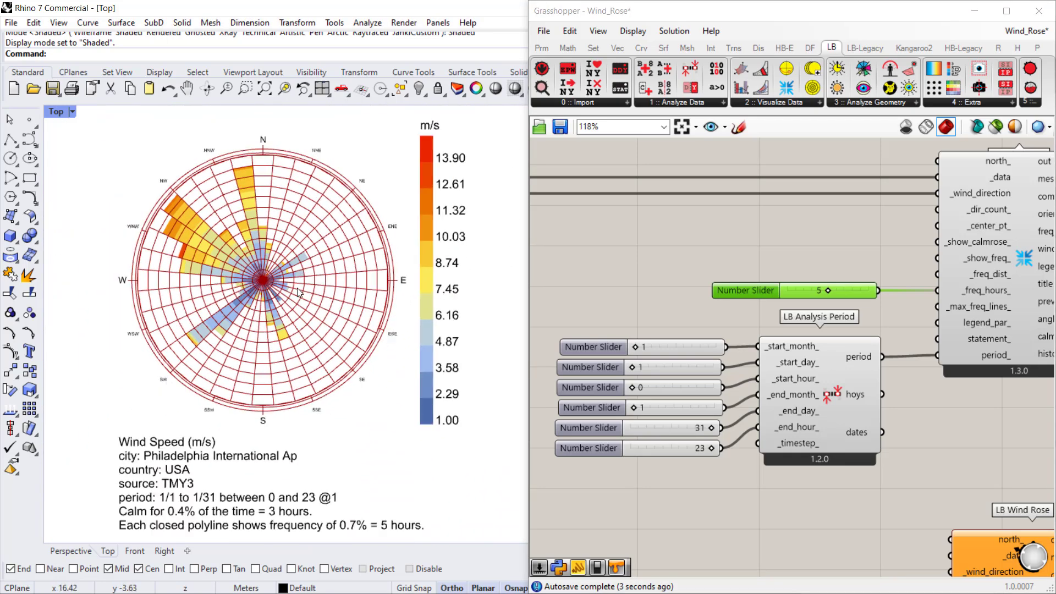